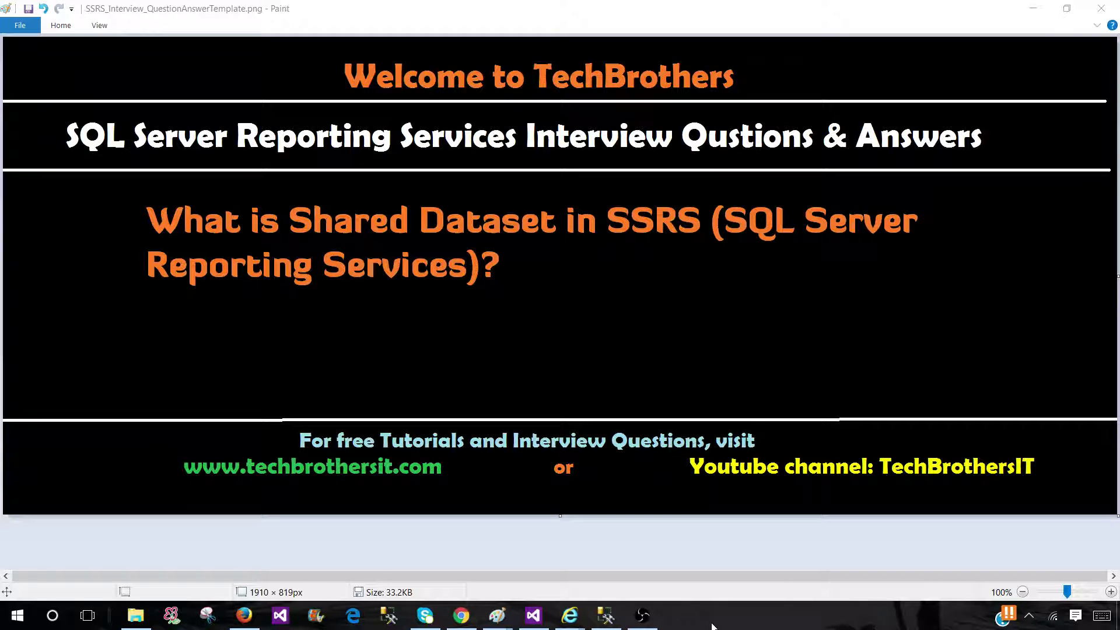
# - Switch to Visual Studio and preview Report2 with April as the month name
pyautogui.click(533, 615)
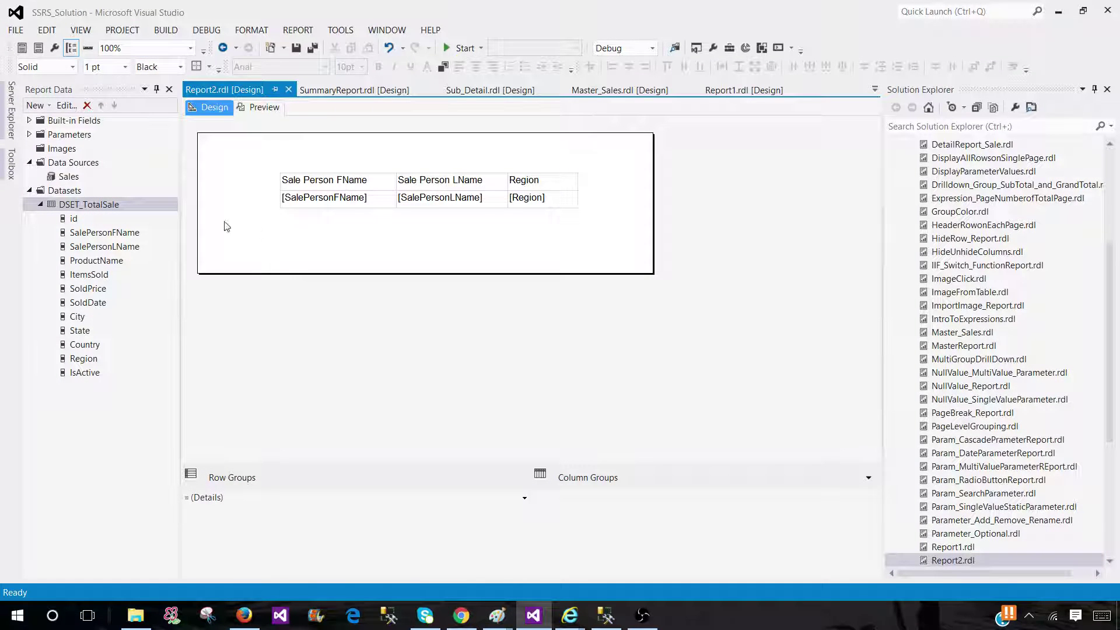
pyautogui.click(258, 111)
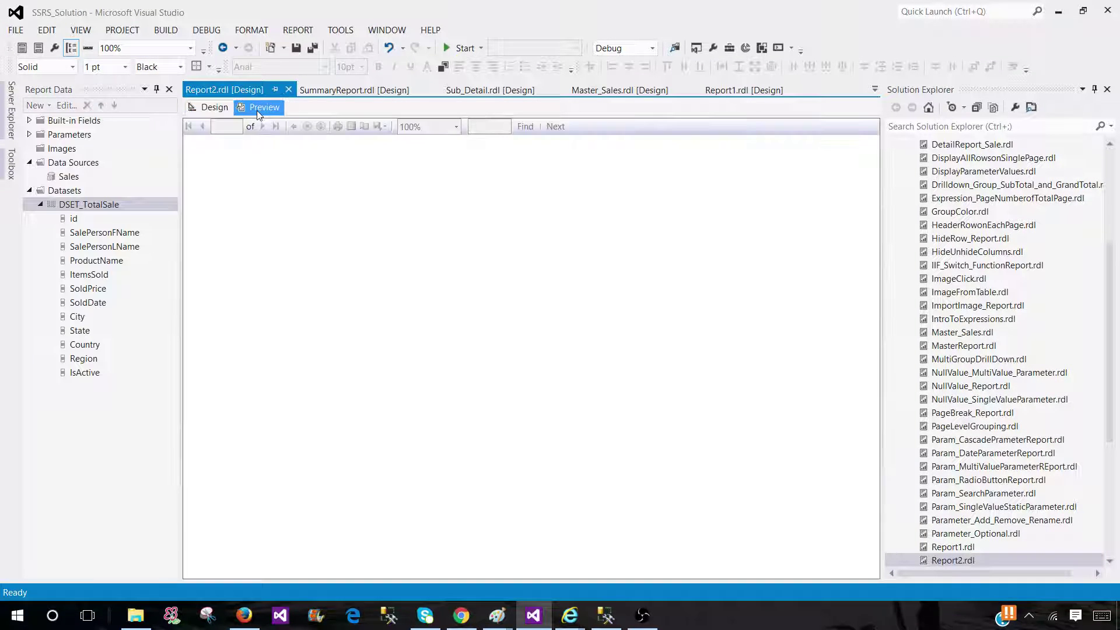
pyautogui.click(251, 129)
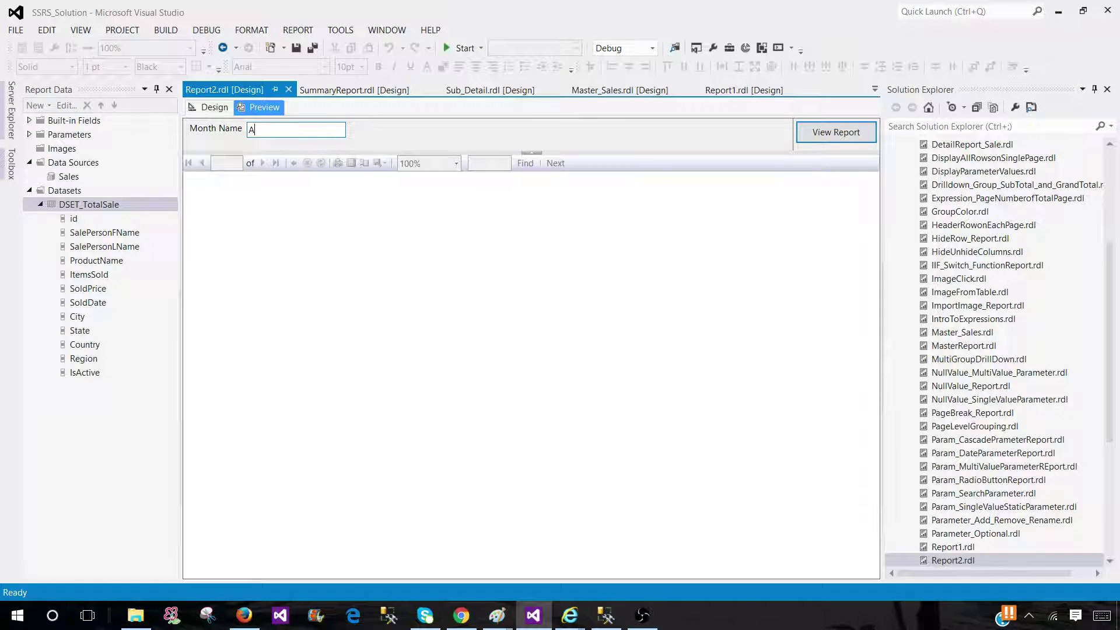
pyautogui.write('April')
pyautogui.press('Return')
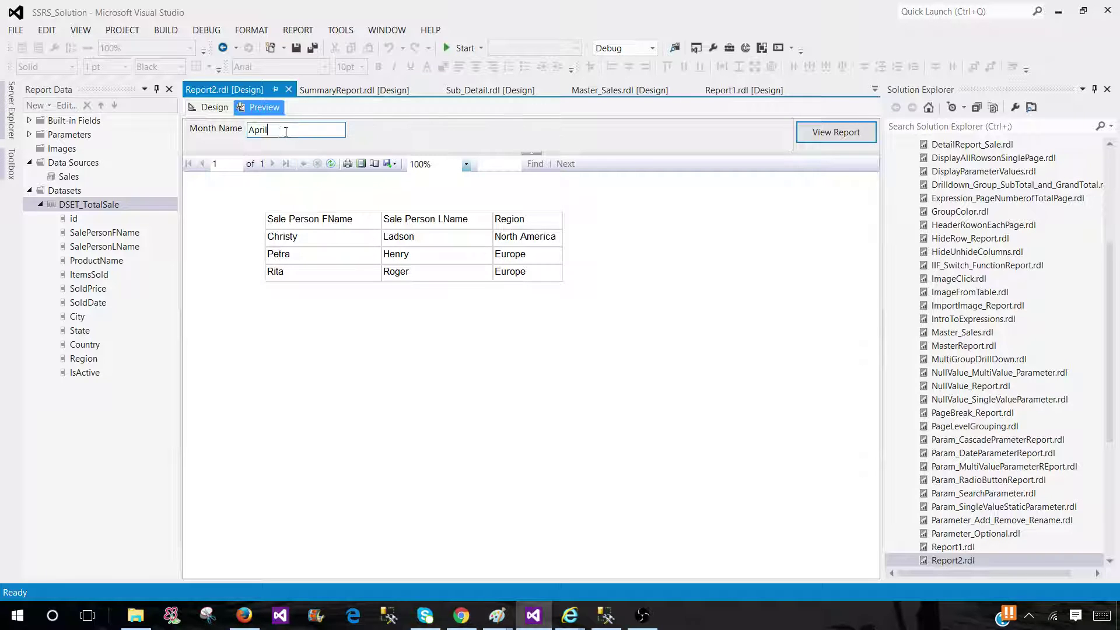
# - Return Report2 to design view, expand its report parameters and select MonthName
pyautogui.moveTo(281, 129); pyautogui.dragTo(236, 130)
pyautogui.click(205, 108)
pyautogui.click(32, 135)
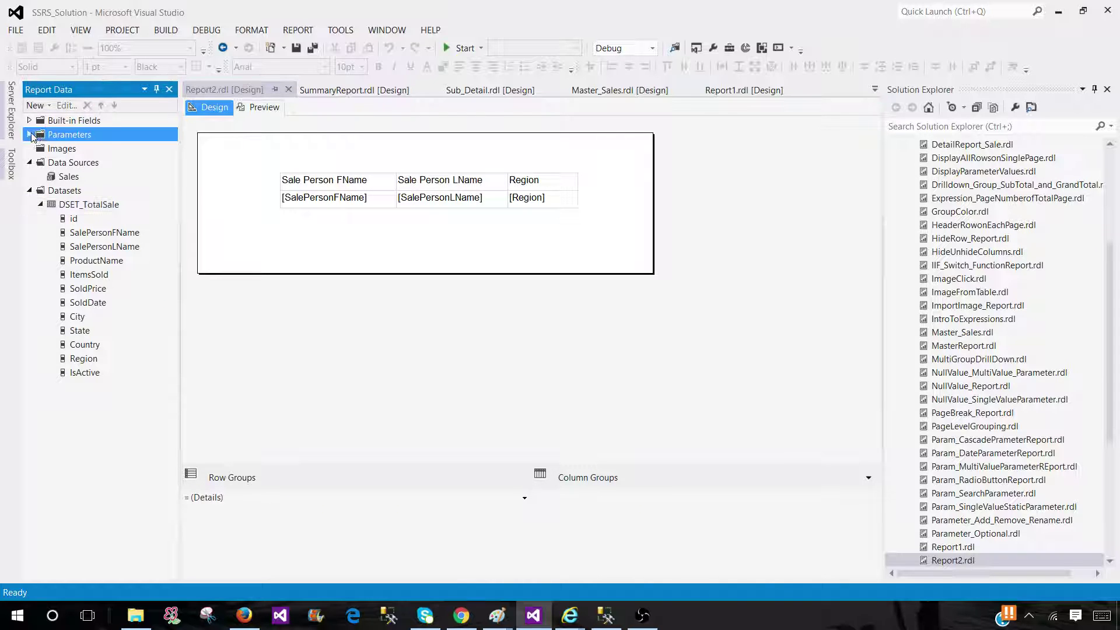
pyautogui.click(30, 135)
pyautogui.click(72, 150)
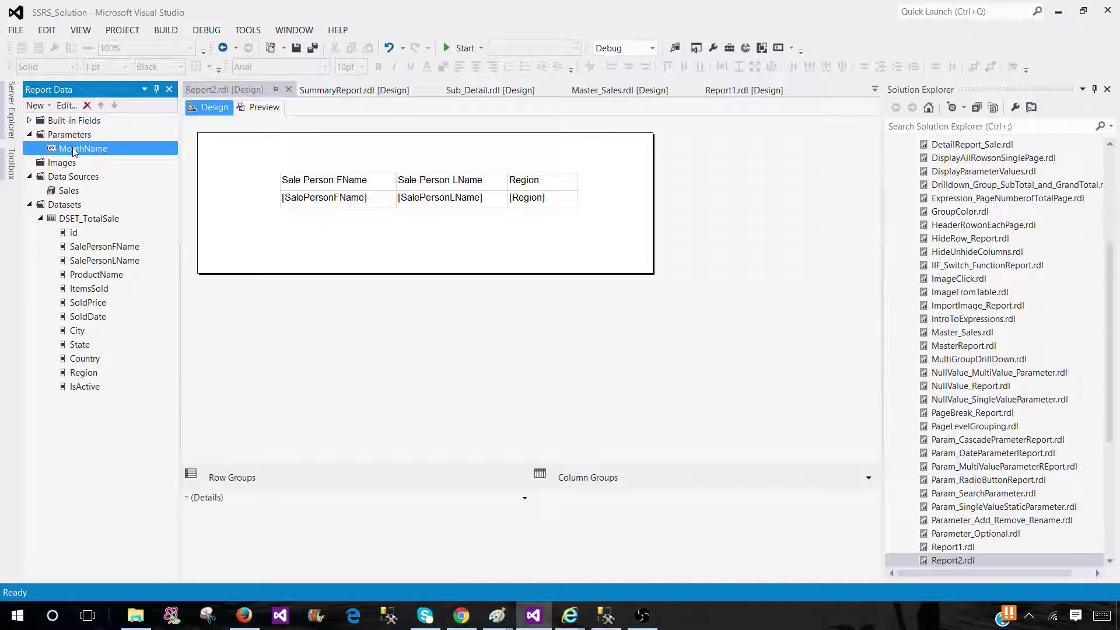
pyautogui.rightClick(73, 150)
pyautogui.click(152, 181)
pyautogui.click(324, 92)
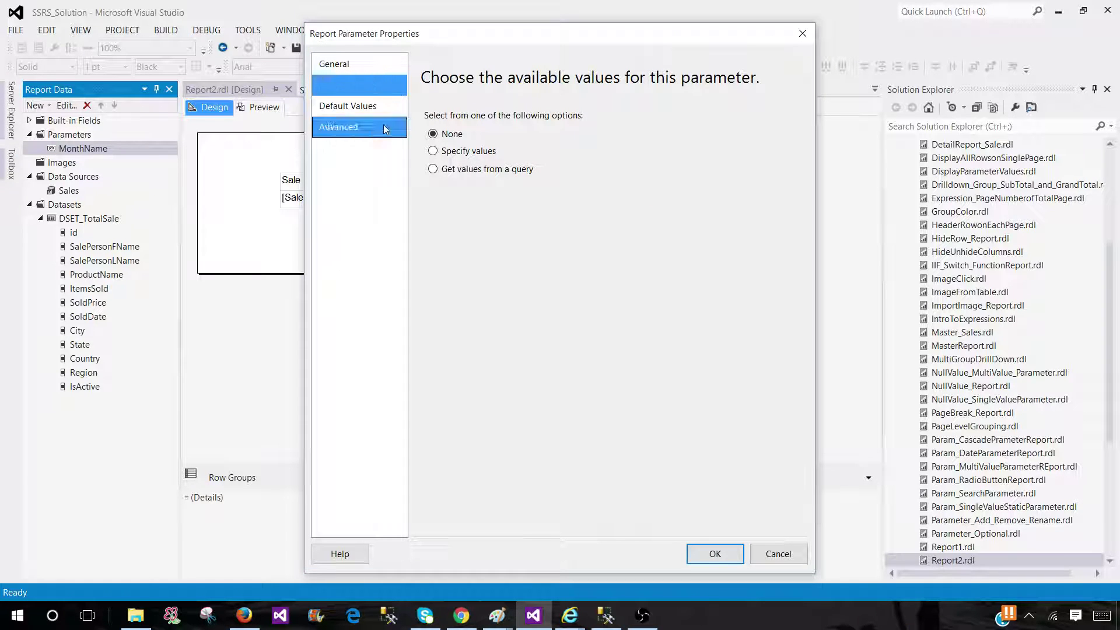
pyautogui.click(447, 157)
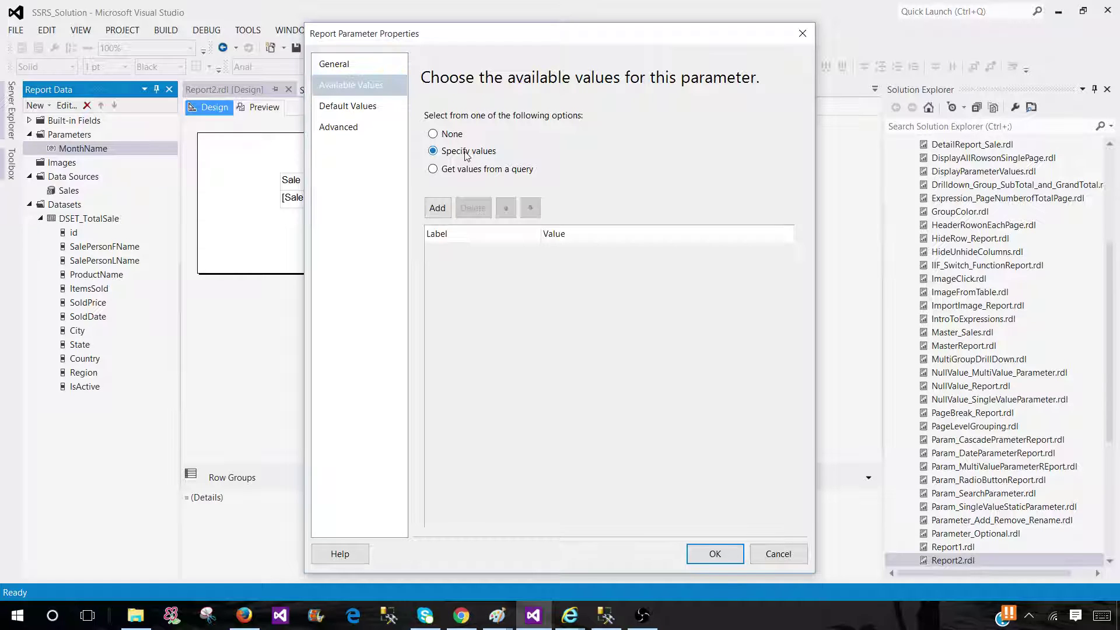
pyautogui.click(460, 171)
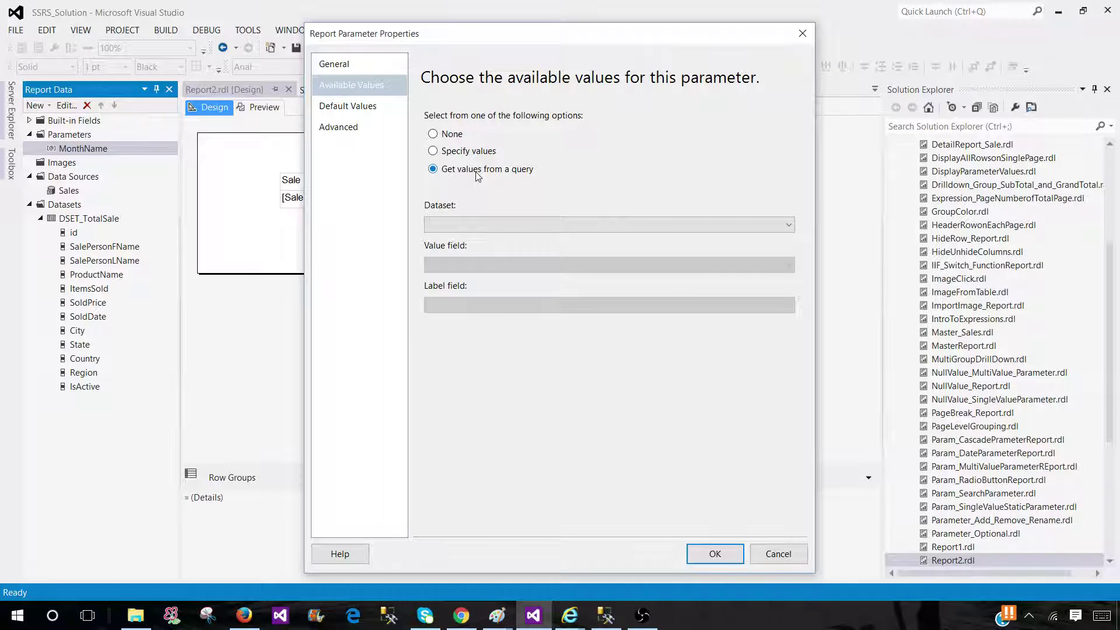
# - Switch to SQL Server Management Studio and remove TOP 1000 and the [Sales] database prefix from the rpt_MonthName query
pyautogui.click(605, 616)
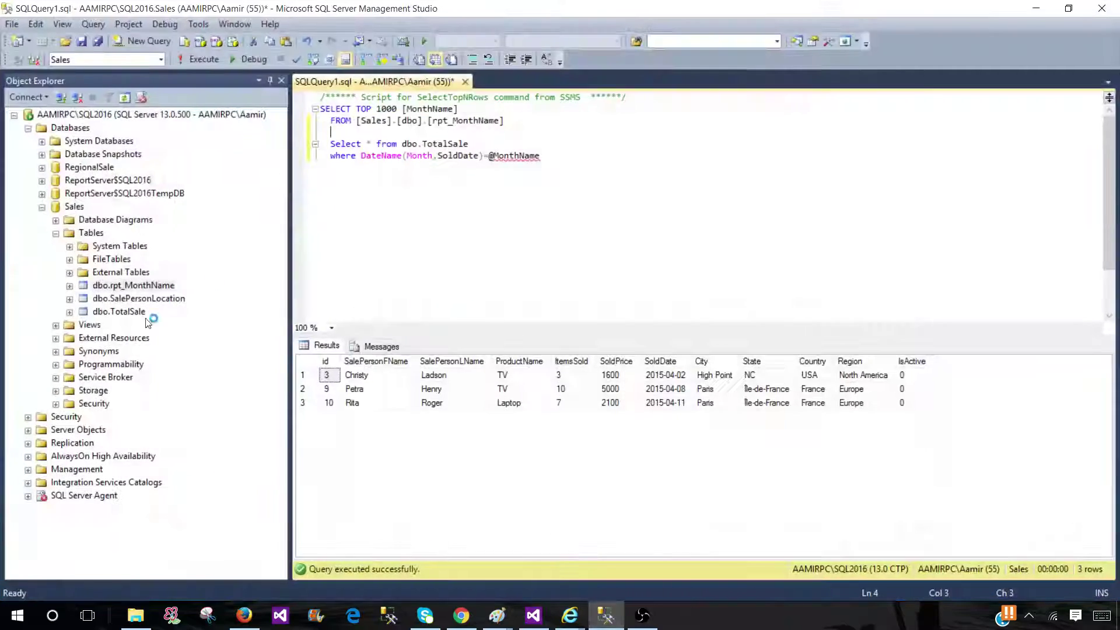
pyautogui.click(408, 156)
pyautogui.click(517, 120)
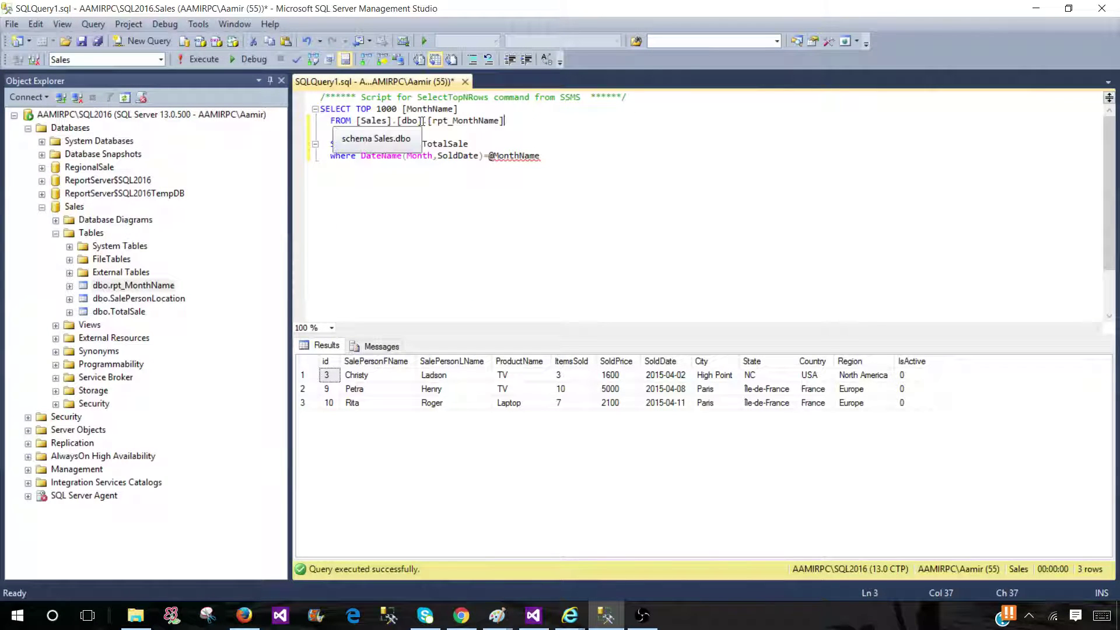
pyautogui.moveTo(397, 121); pyautogui.dragTo(355, 108)
pyautogui.press('Delete')
pyautogui.press('Delete')
# - Copy the SELECT [MonthName] FROM [dbo].[rpt_MonthName] query and switch back to Visual Studio
pyautogui.click(473, 120)
pyautogui.moveTo(473, 120); pyautogui.dragTo(325, 109)
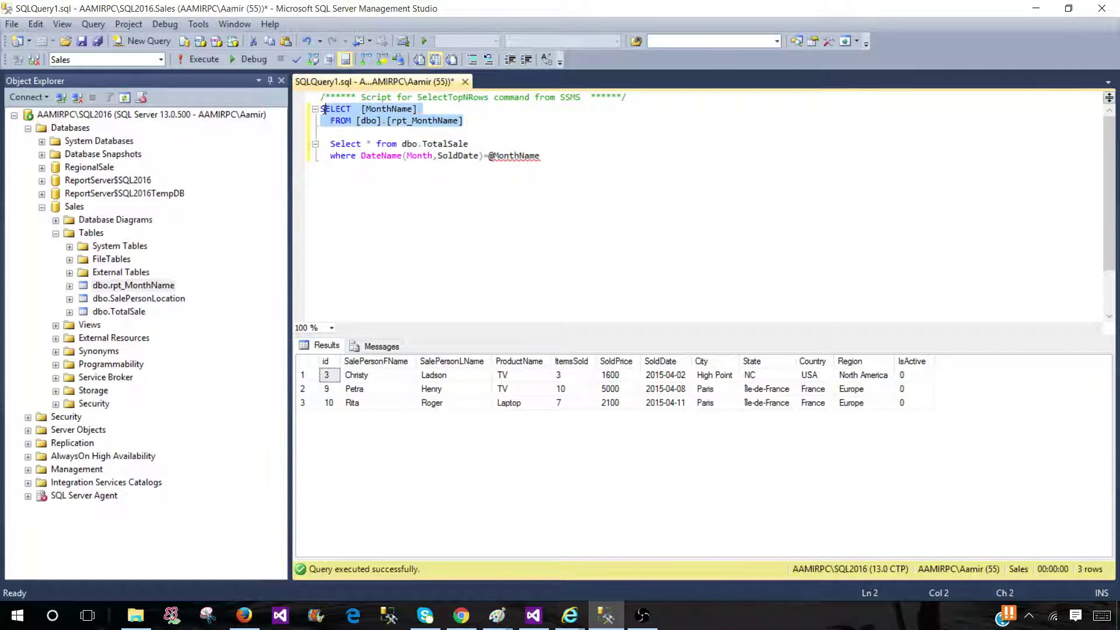
pyautogui.rightClick(335, 105)
pyautogui.click(364, 142)
pyautogui.click(533, 615)
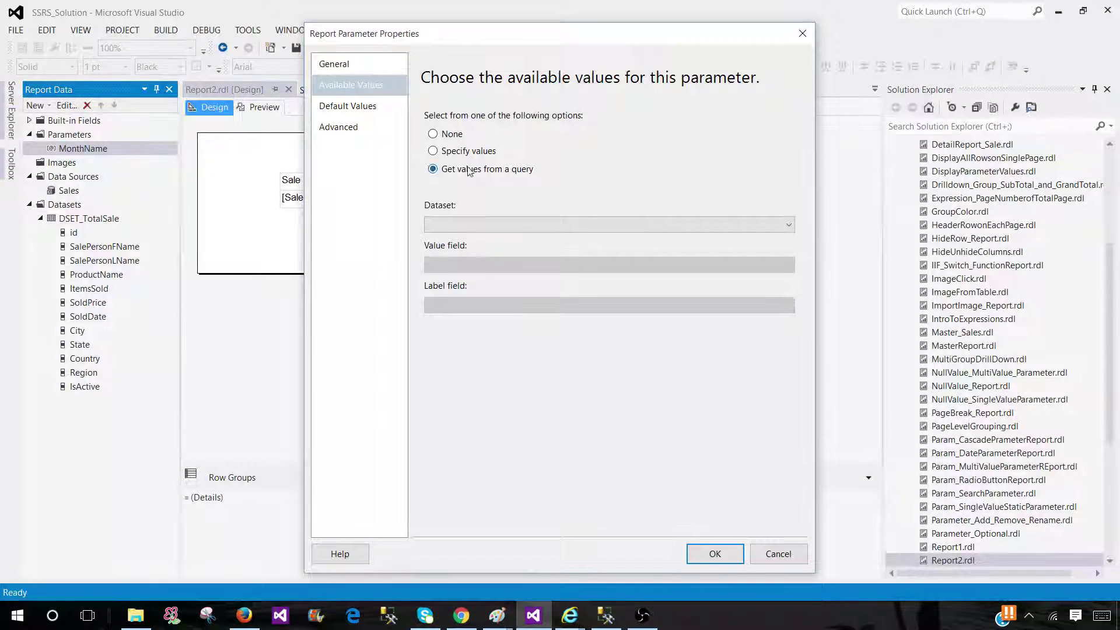
pyautogui.click(473, 226)
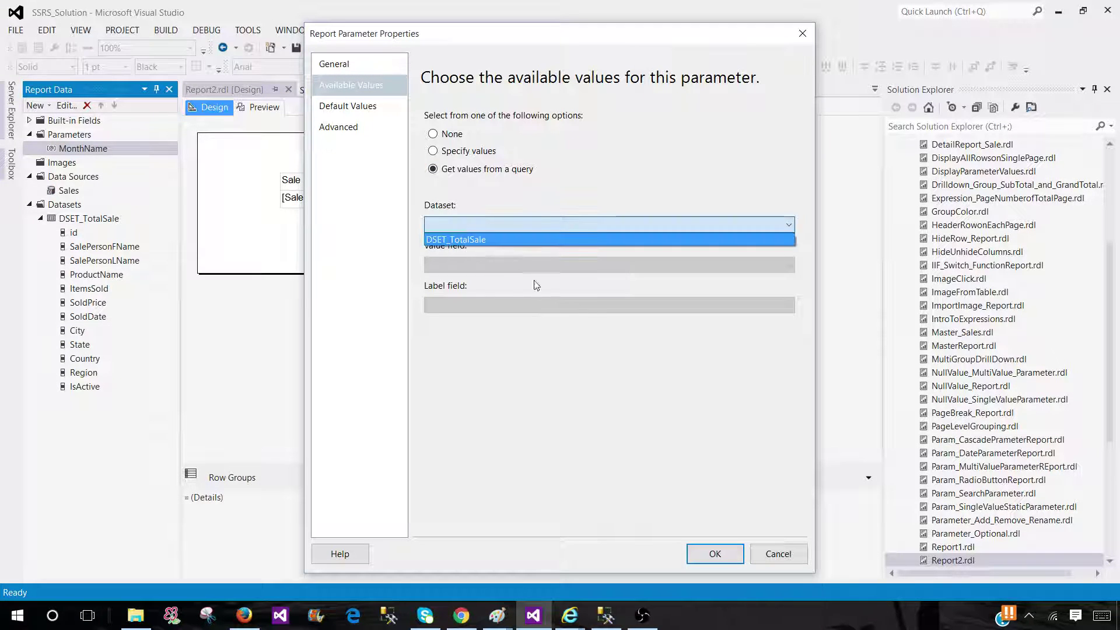
pyautogui.click(688, 493)
pyautogui.click(773, 554)
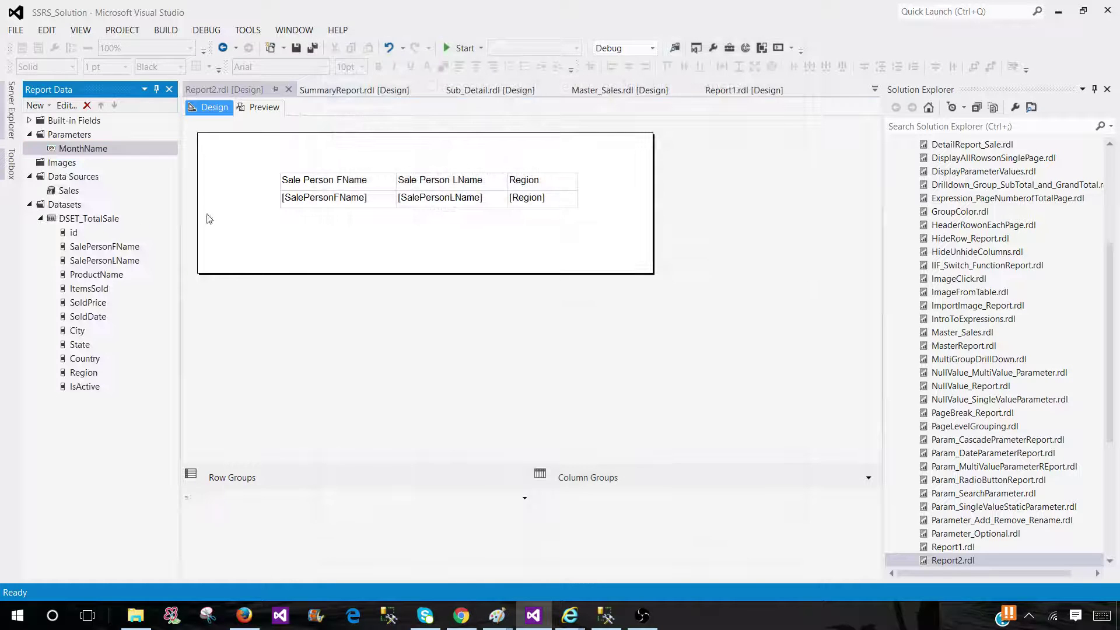
# - Start a new dataset in Report2 and name it MonthName
pyautogui.click(51, 205)
pyautogui.rightClick(58, 205)
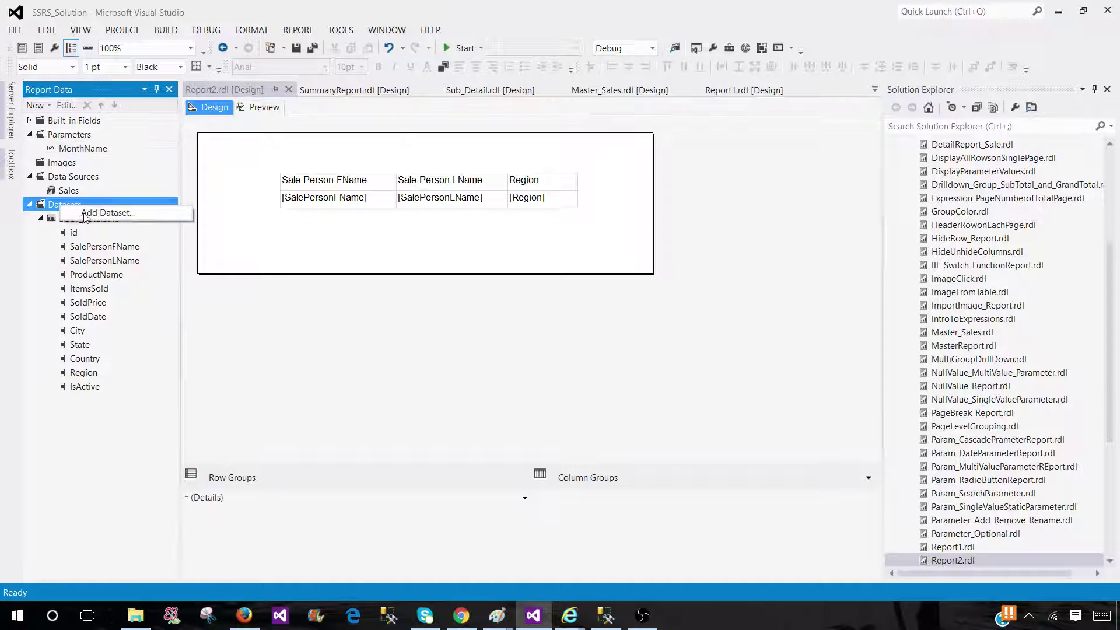
pyautogui.press('Escape')
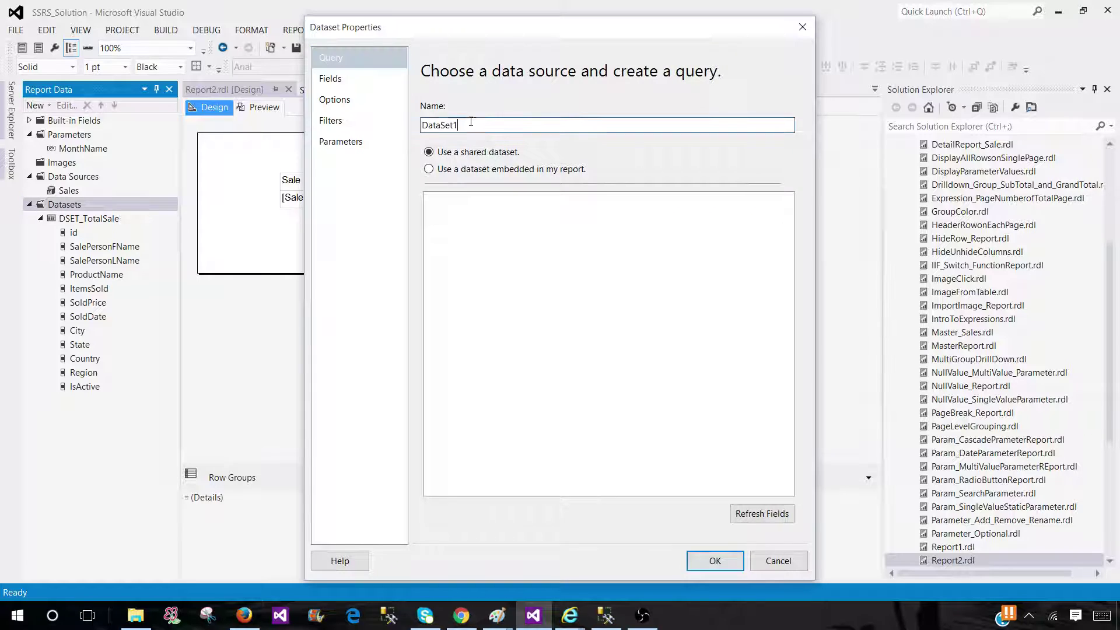
pyautogui.click(469, 125)
pyautogui.moveTo(468, 125); pyautogui.dragTo(286, 133)
pyautogui.write('MonthName')
# - Embed the MonthName dataset in the report with the Sales data source and the copied rpt_MonthName query, then confirm it
pyautogui.click(470, 169)
pyautogui.click(480, 221)
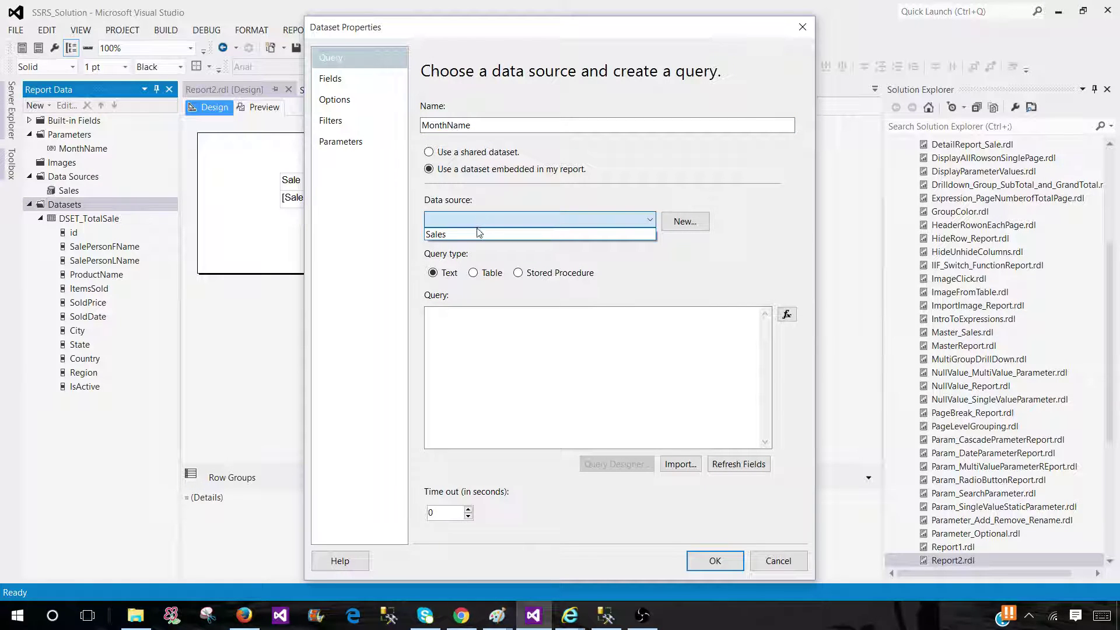
pyautogui.click(475, 234)
pyautogui.rightClick(507, 364)
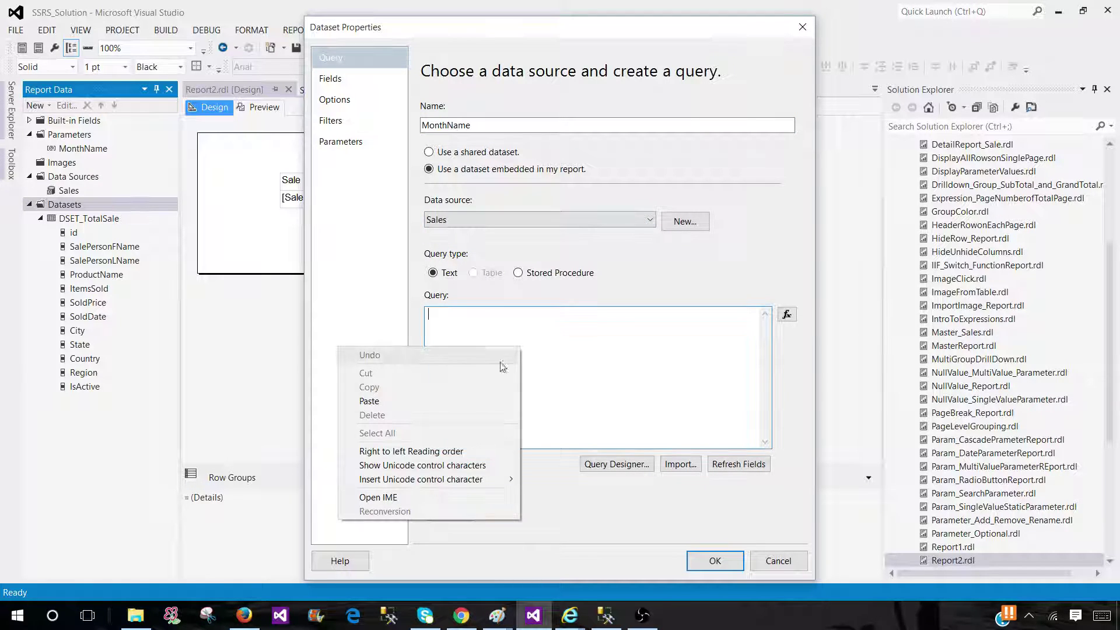
pyautogui.click(466, 401)
pyautogui.click(700, 561)
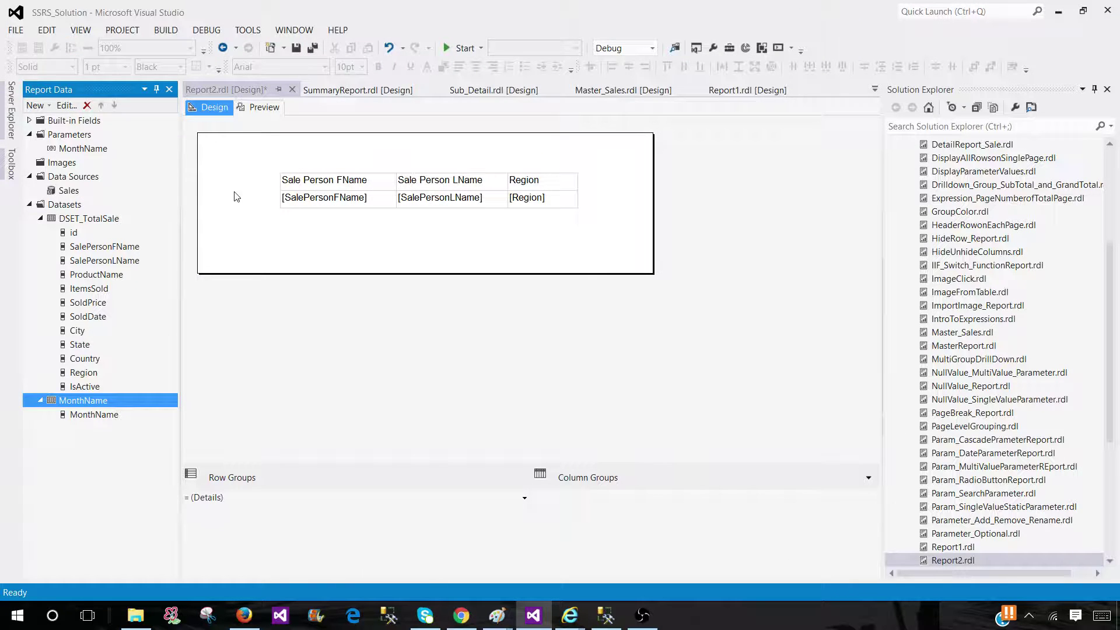
# - Set the MonthName parameter to get available values from the MonthName dataset, with MonthName as both value and label field
pyautogui.rightClick(73, 149)
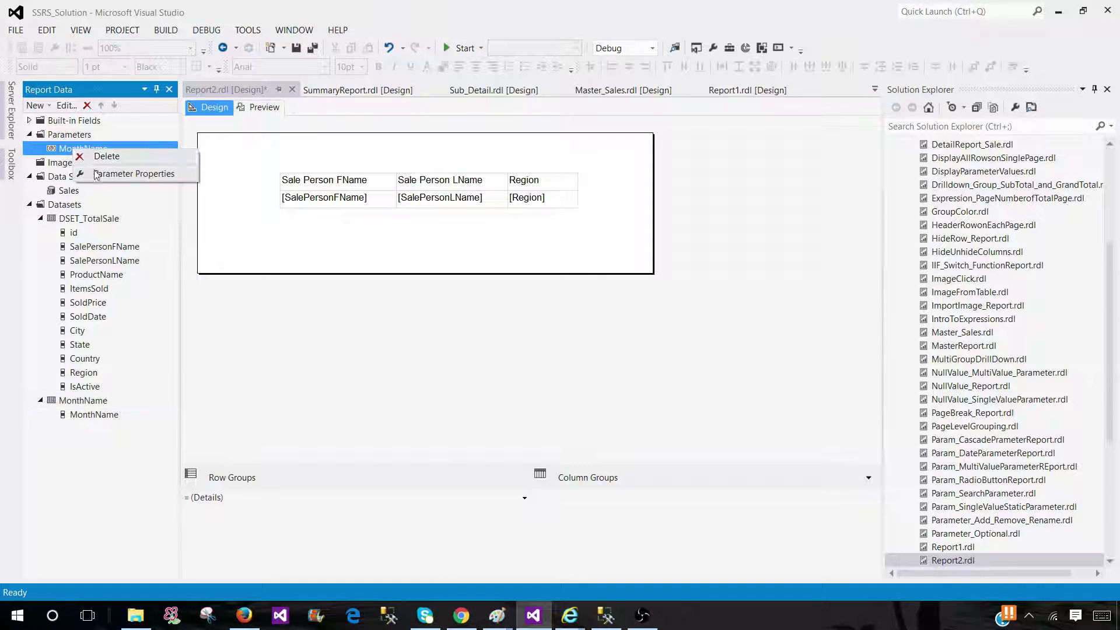
pyautogui.click(96, 175)
pyautogui.click(349, 87)
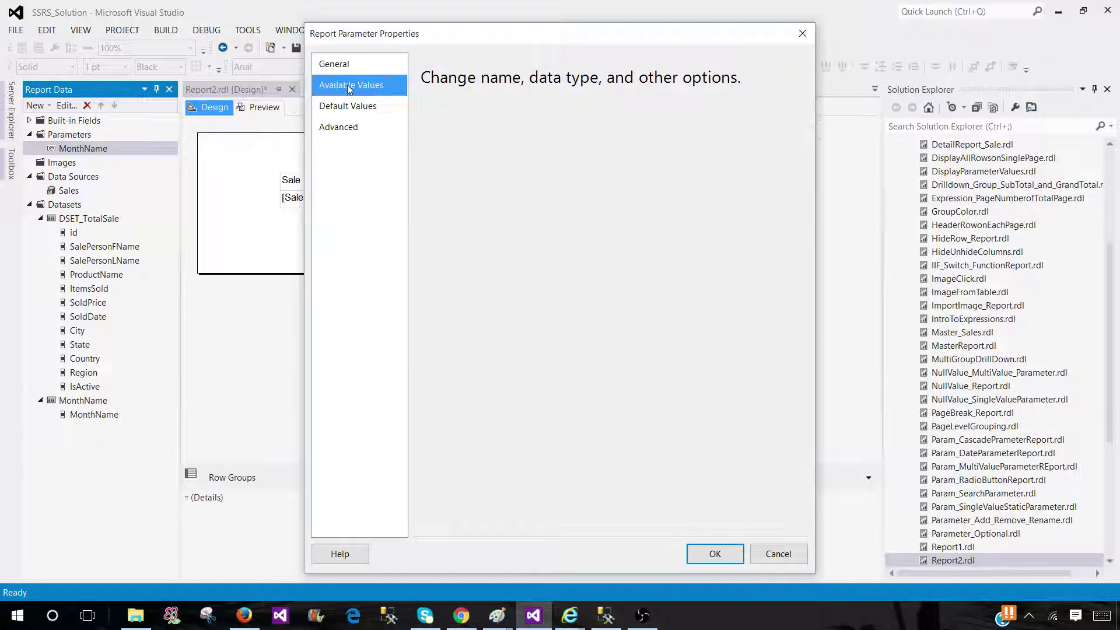
pyautogui.click(454, 169)
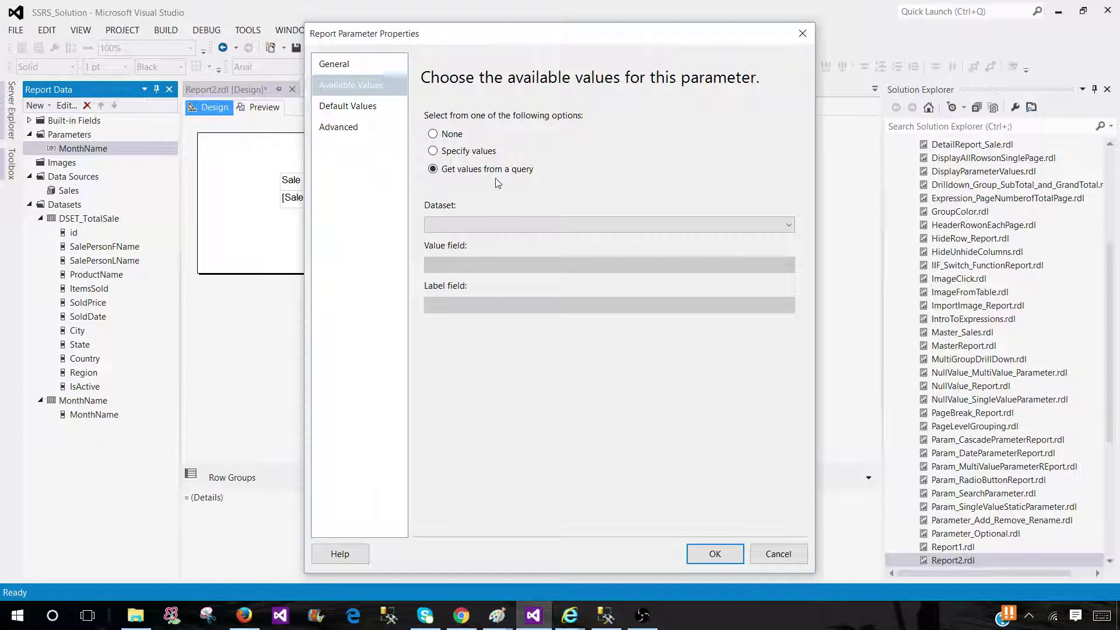
pyautogui.click(477, 232)
pyautogui.click(478, 250)
pyautogui.click(480, 267)
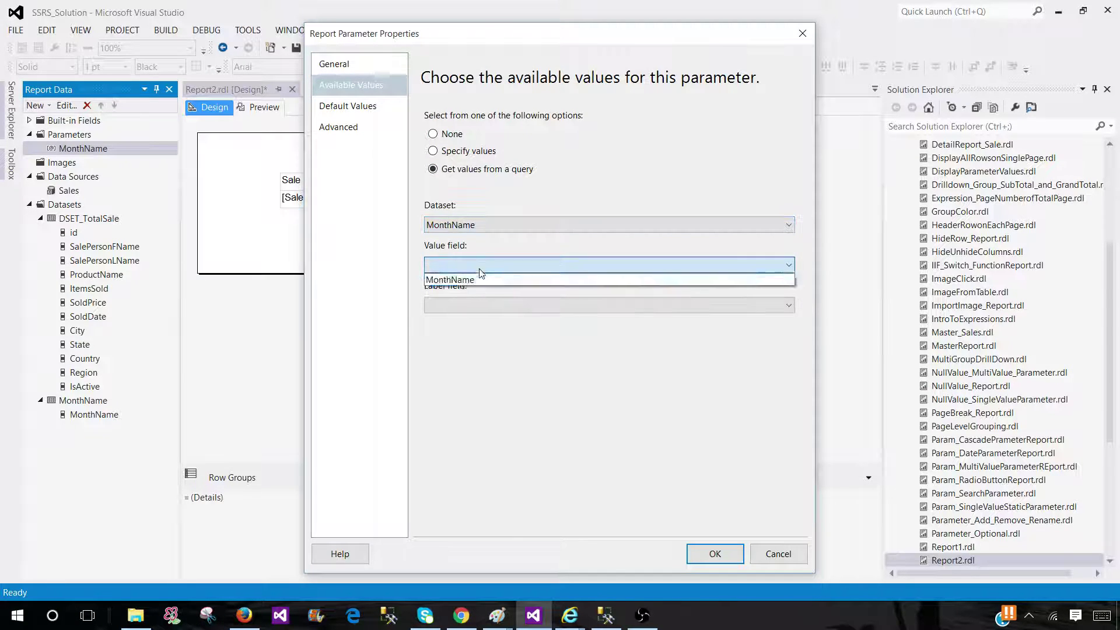
pyautogui.click(480, 279)
pyautogui.click(490, 305)
pyautogui.click(493, 319)
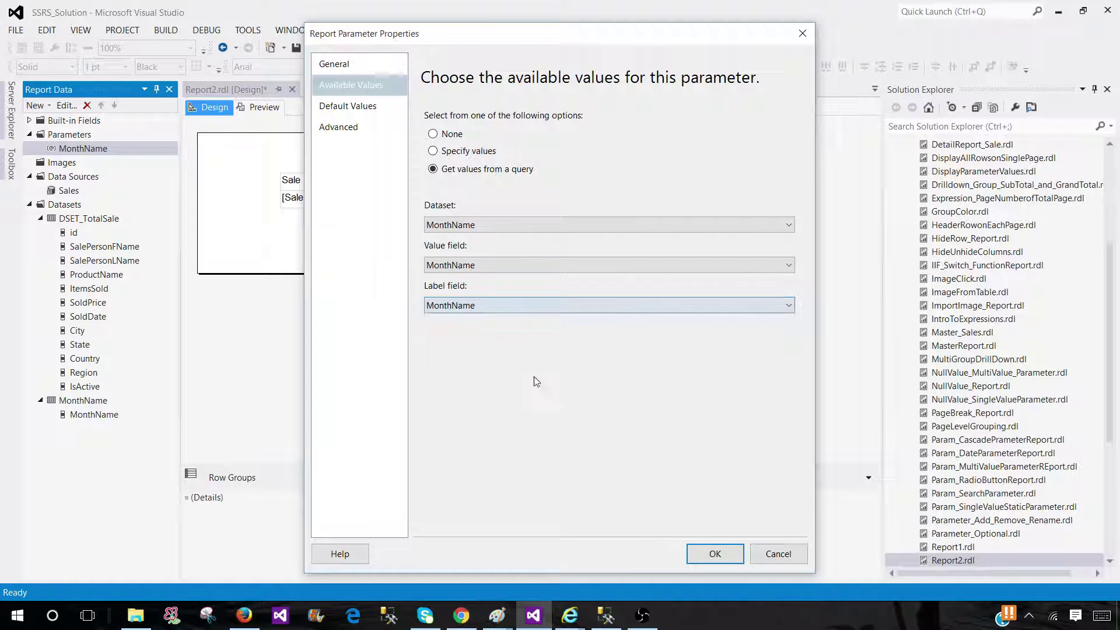
pyautogui.click(714, 554)
# - Preview the report with April chosen from the Month Name parameter's values
pyautogui.click(283, 111)
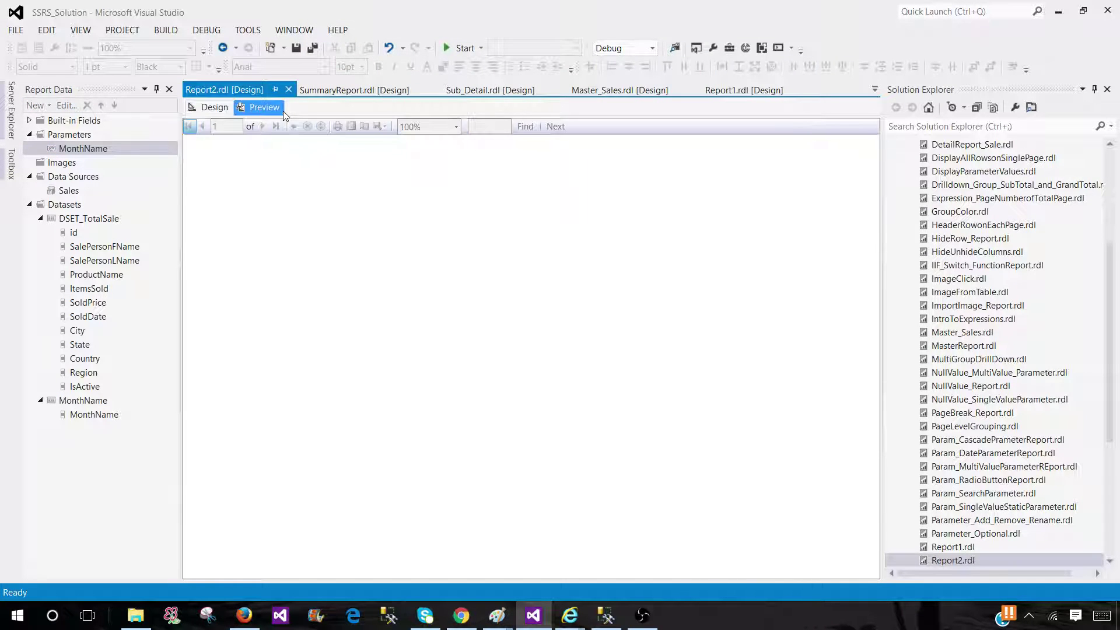
pyautogui.click(298, 130)
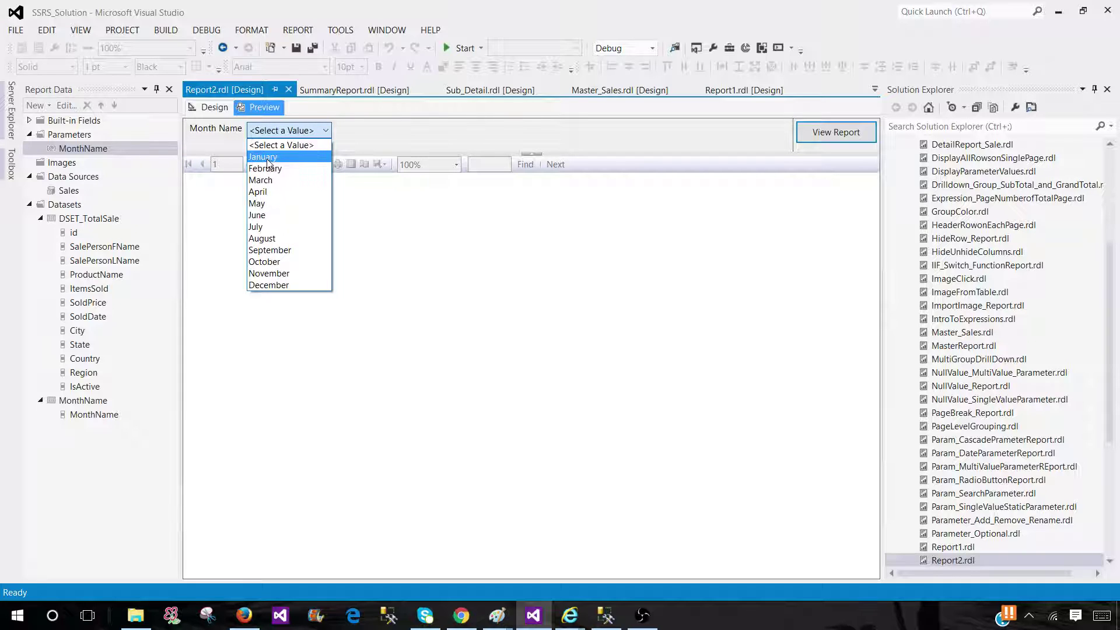
pyautogui.click(268, 157)
pyautogui.click(303, 130)
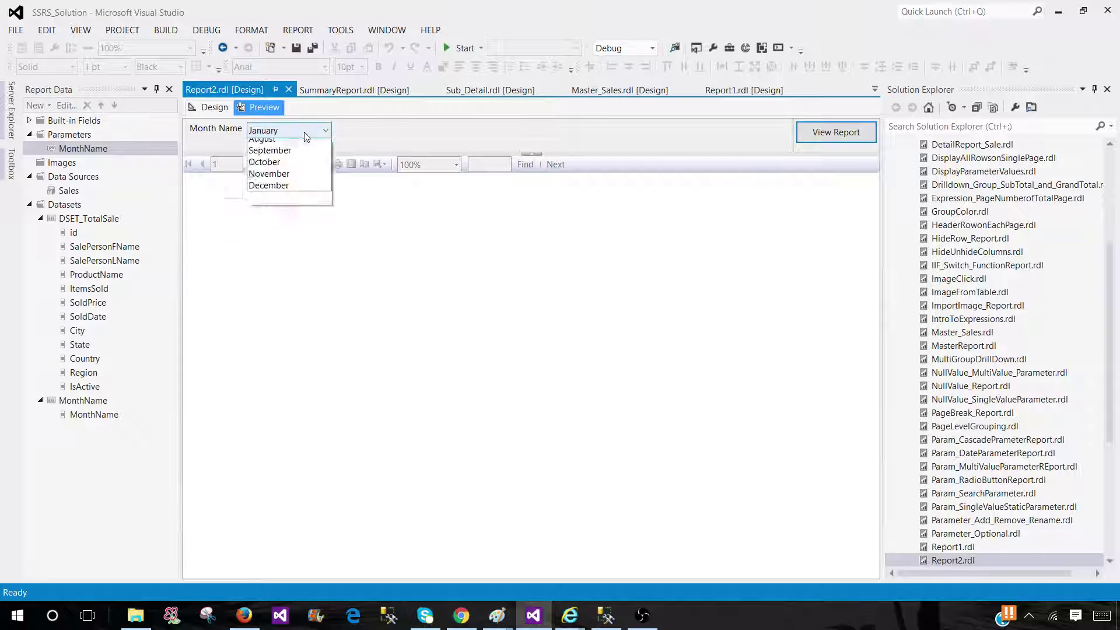
pyautogui.click(272, 191)
pyautogui.click(803, 139)
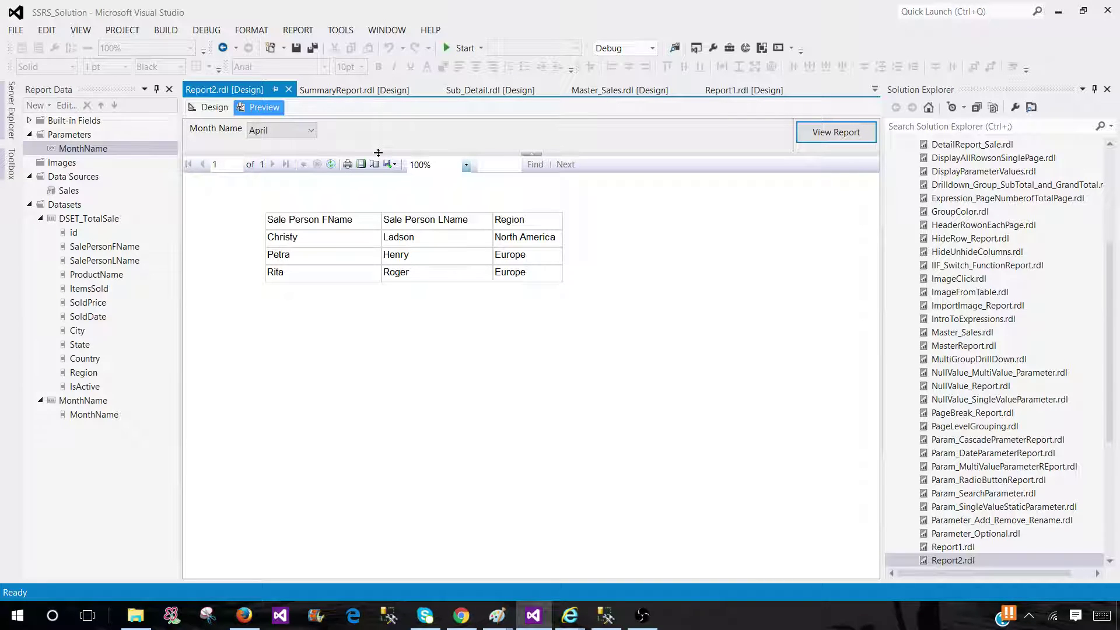
# - Return to design view, start a new shared dataset in SSRS_Project and name it MonthName_Shared
pyautogui.click(209, 108)
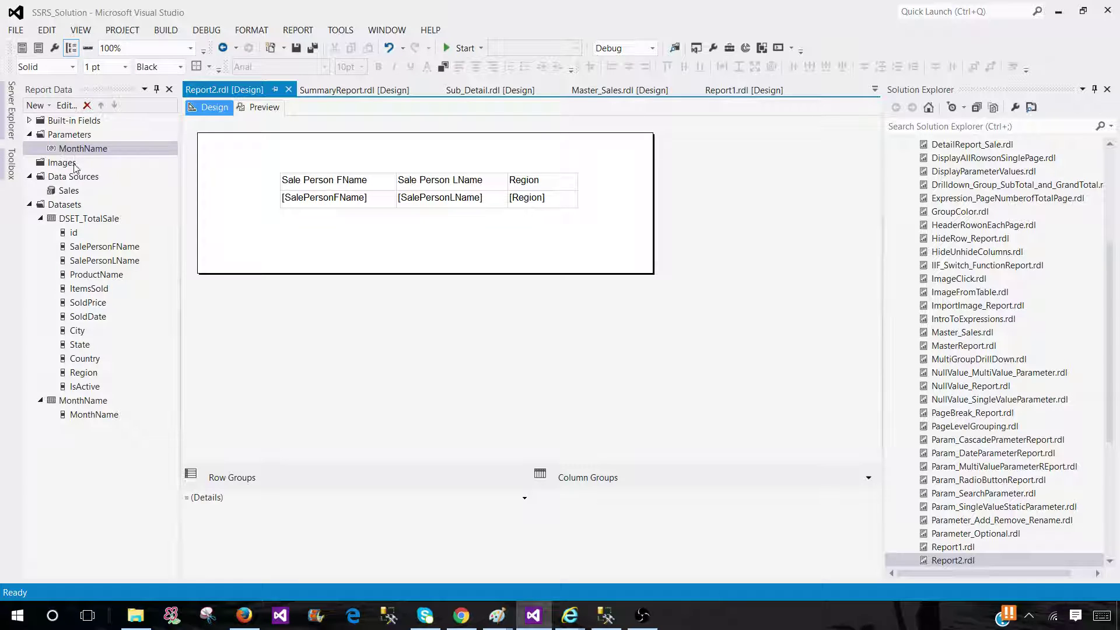
pyautogui.click(87, 401)
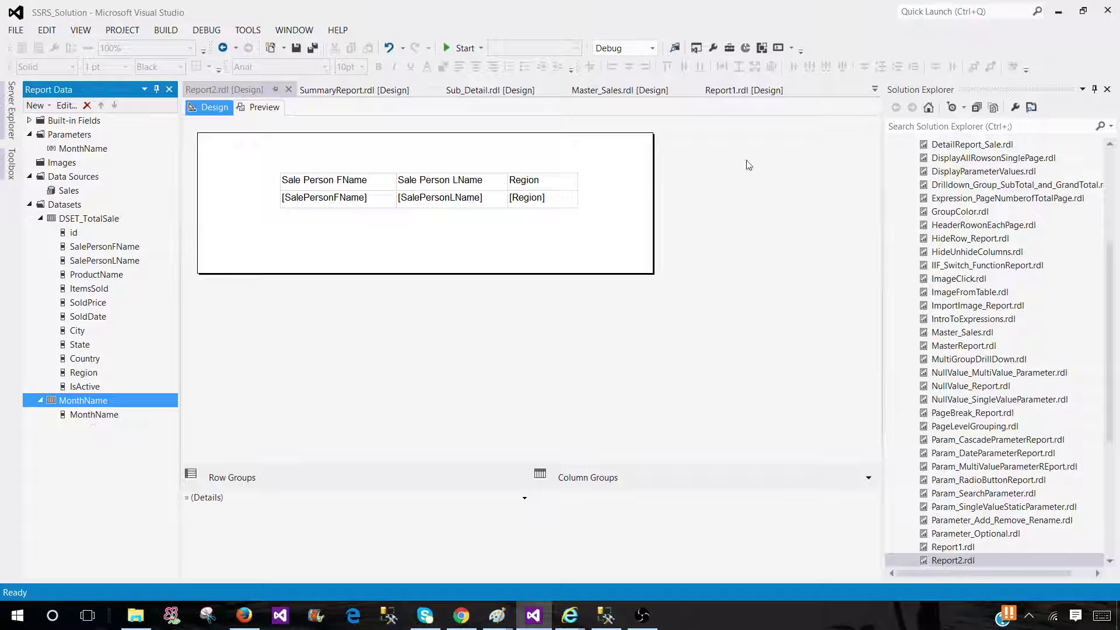
pyautogui.click(1112, 158)
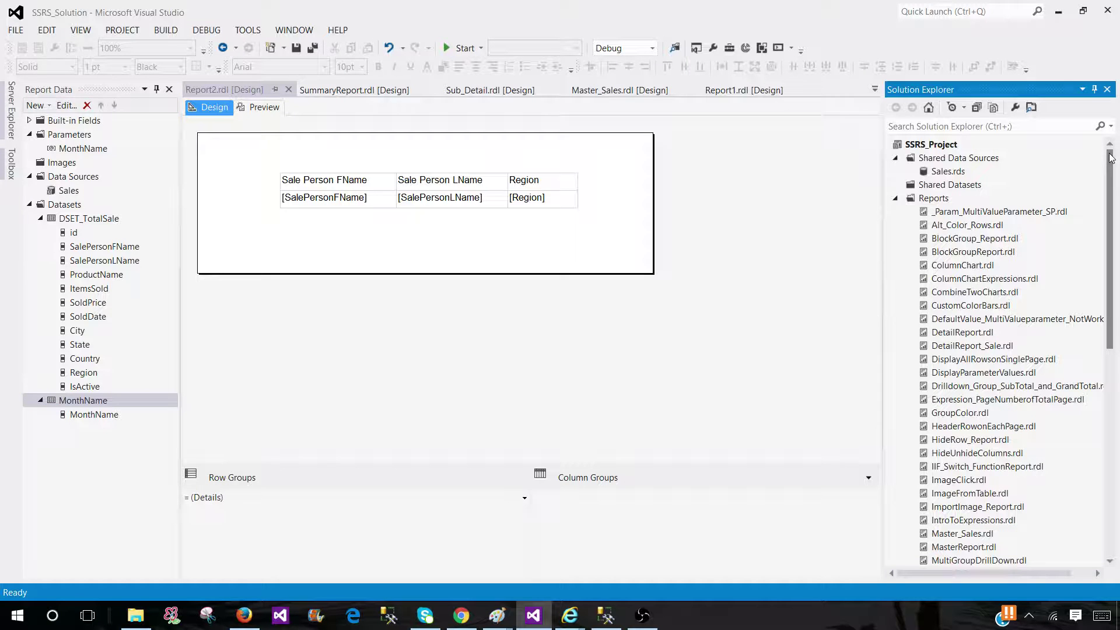
pyautogui.click(958, 187)
pyautogui.rightClick(958, 187)
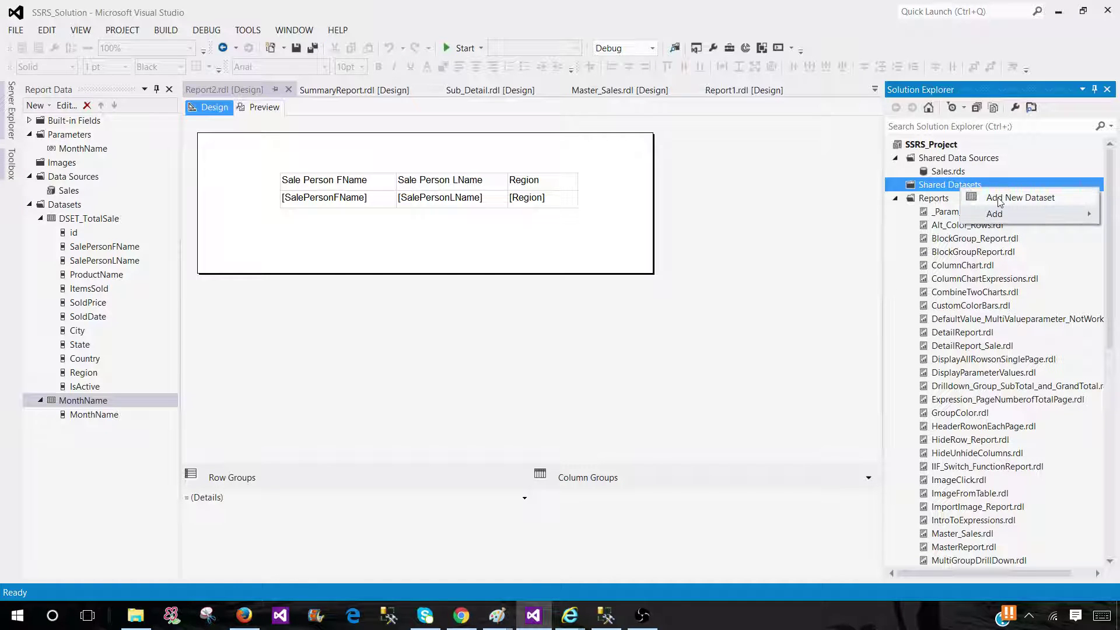
pyautogui.click(985, 197)
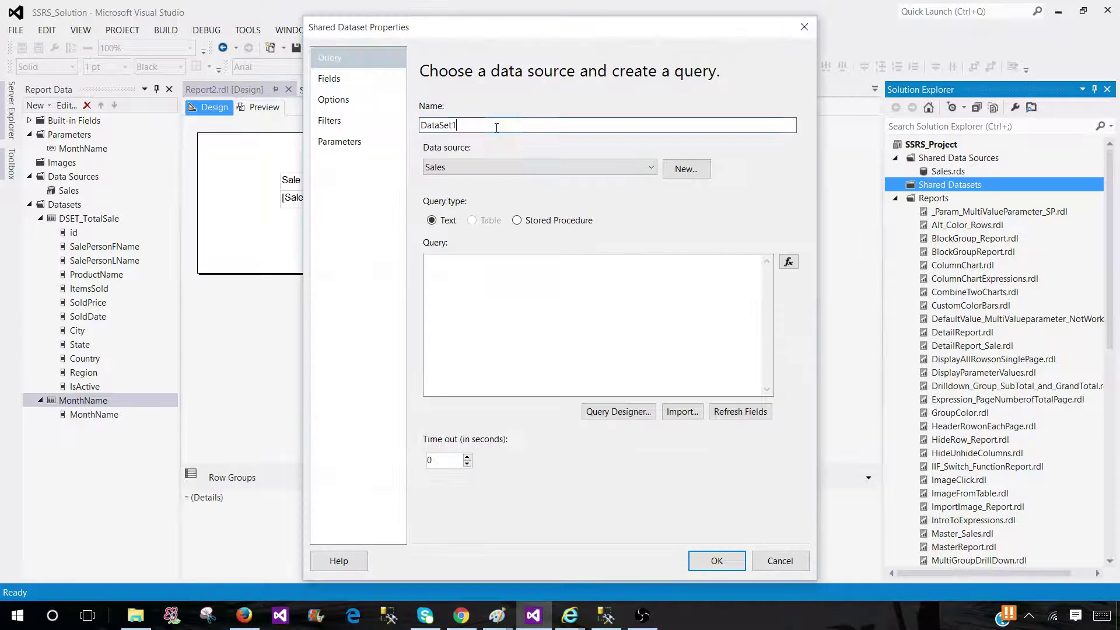
pyautogui.write('MonthName_Shared')
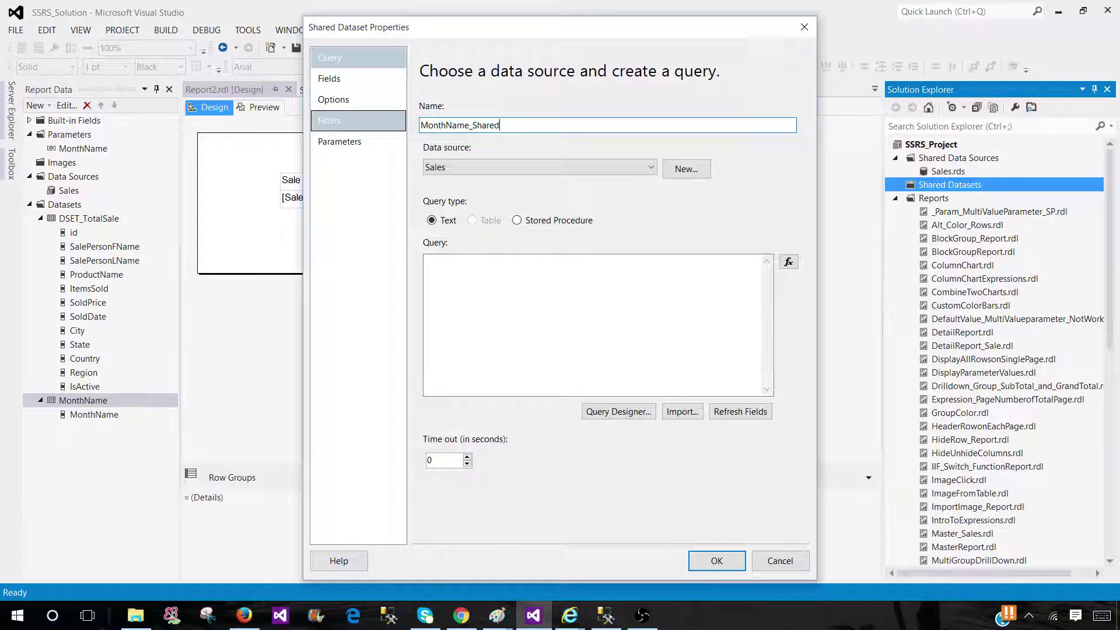
# - Give the MonthName_Shared dataset the Sales data source and the copied month-name query, and confirm it
pyautogui.click(473, 167)
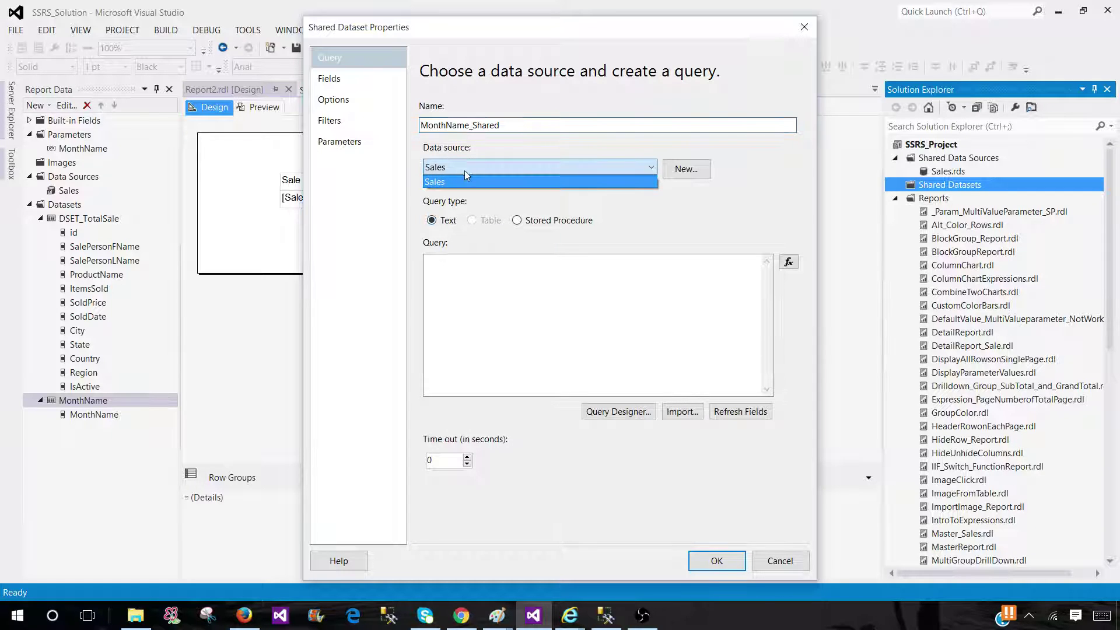
pyautogui.click(460, 178)
pyautogui.rightClick(495, 294)
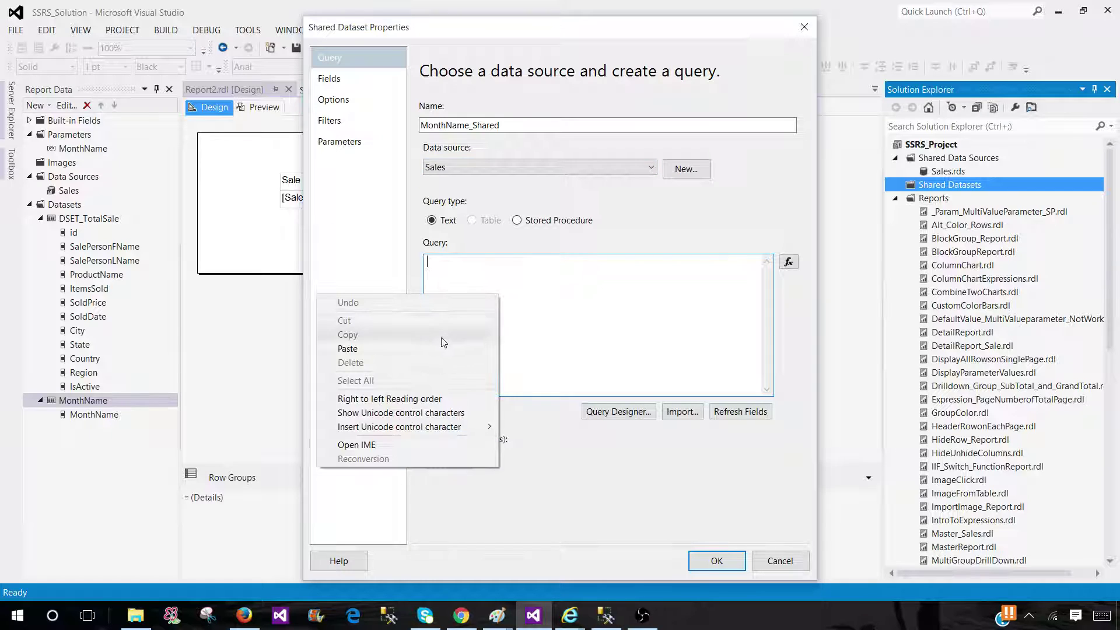
pyautogui.click(437, 347)
pyautogui.click(716, 561)
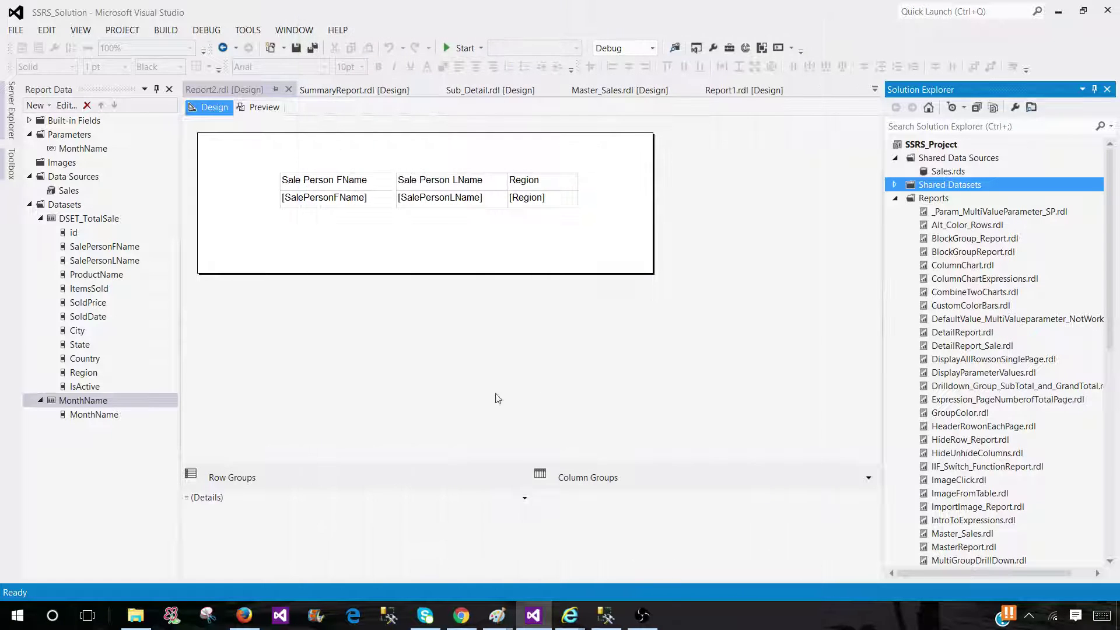
# - Delete the embedded MonthName dataset from the report and confirm the deletion
pyautogui.rightClick(75, 407)
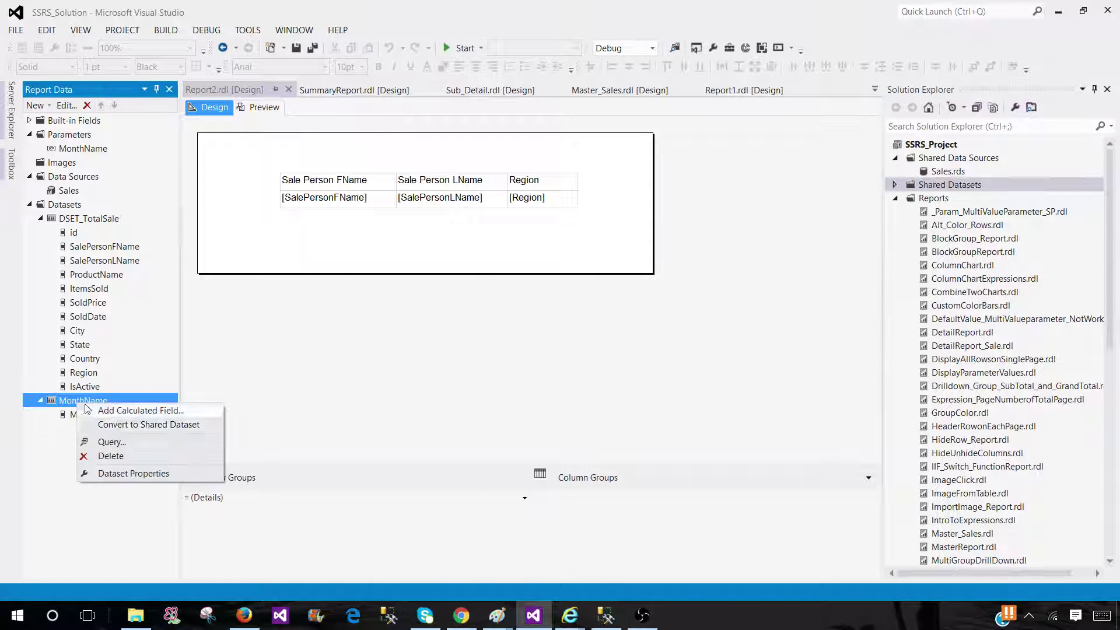
pyautogui.click(103, 457)
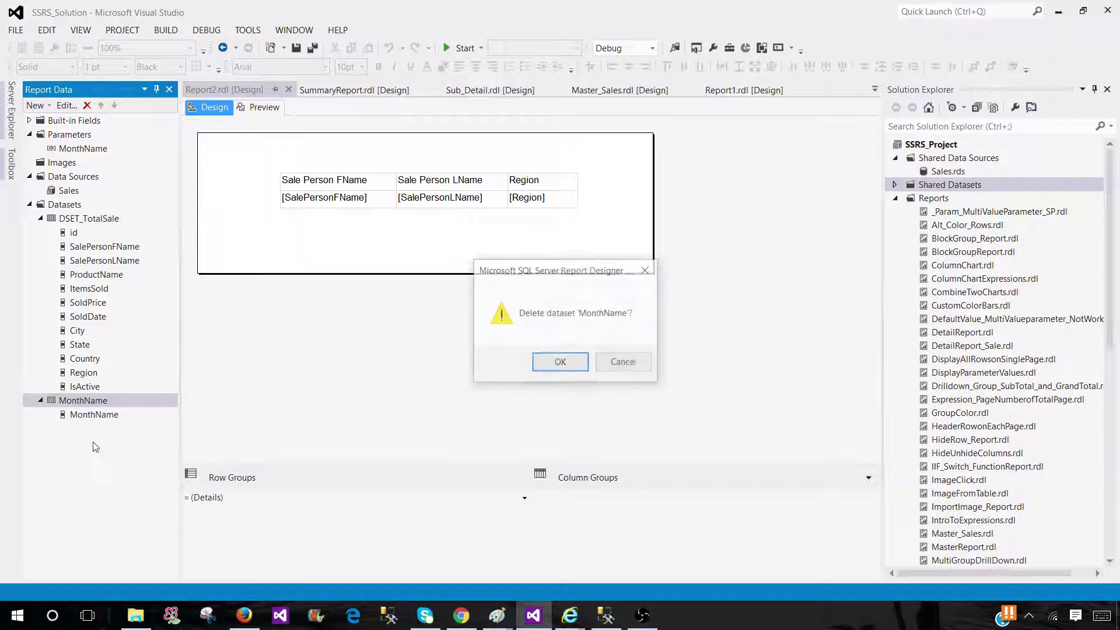
pyautogui.click(560, 362)
# - Add a dataset to the report that uses the shared dataset MonthName_Shared, keeping the name DataSet1, and save the report
pyautogui.rightClick(73, 210)
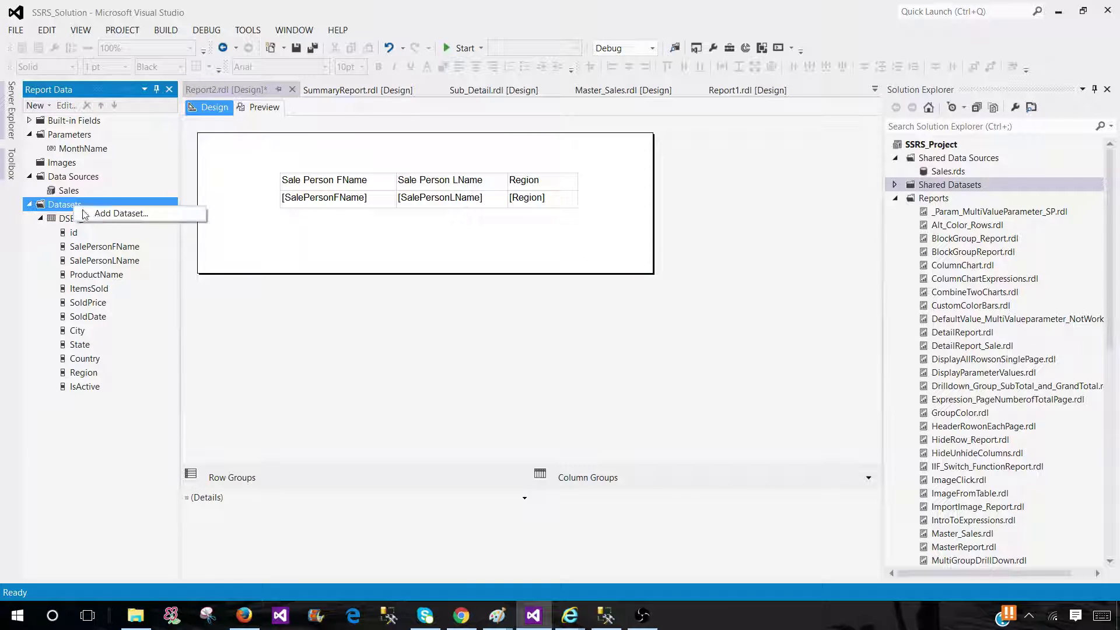
pyautogui.click(96, 216)
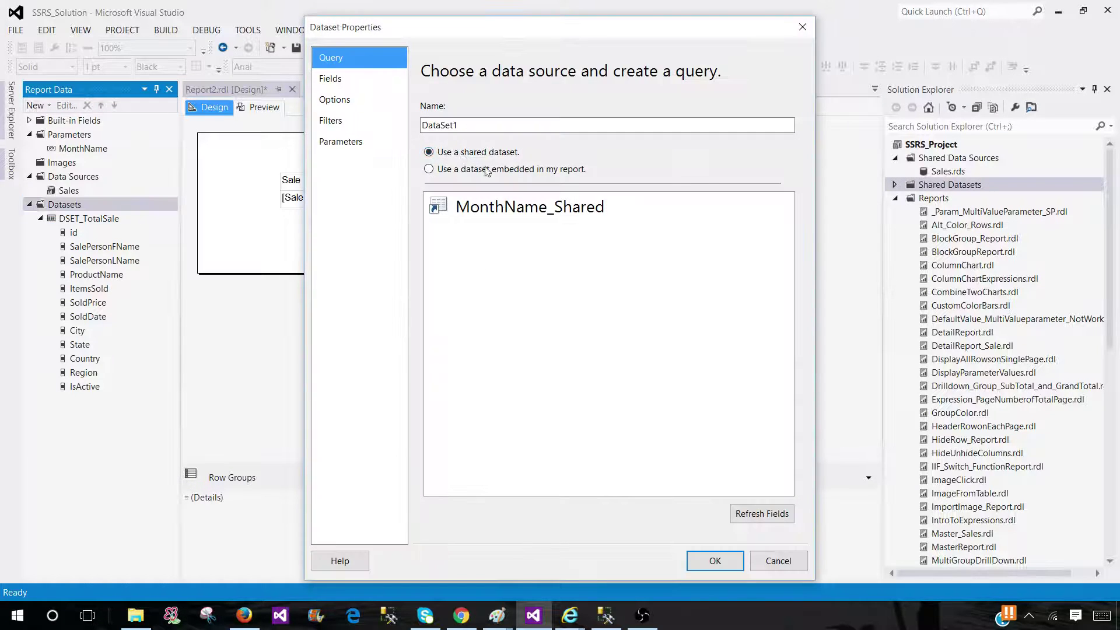
pyautogui.click(506, 213)
pyautogui.click(488, 220)
pyautogui.click(490, 215)
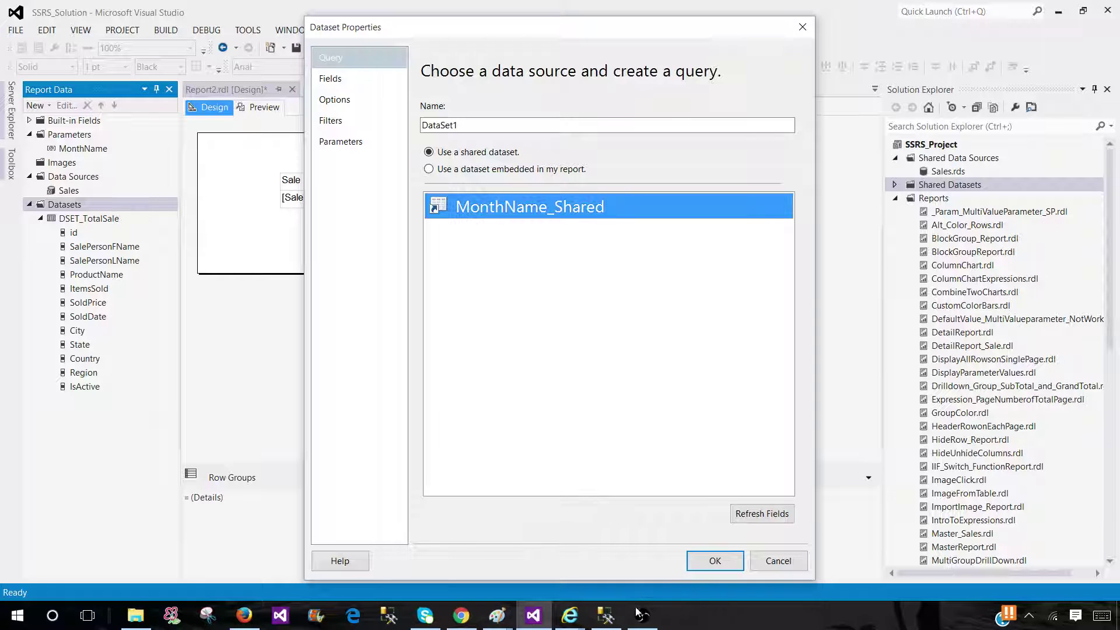
pyautogui.click(714, 561)
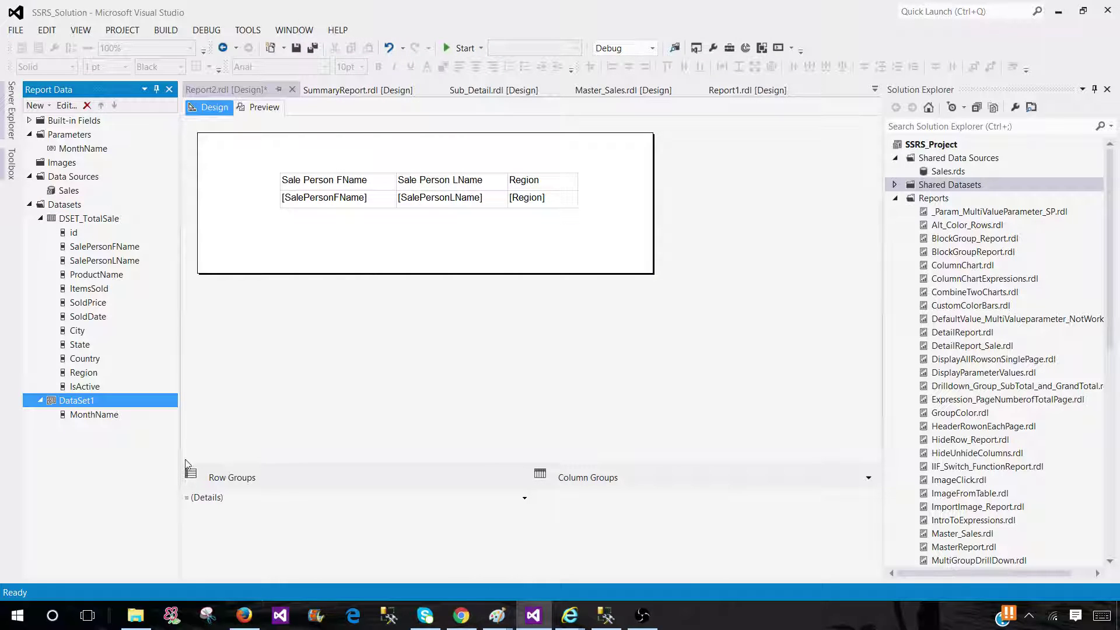
pyautogui.click(296, 49)
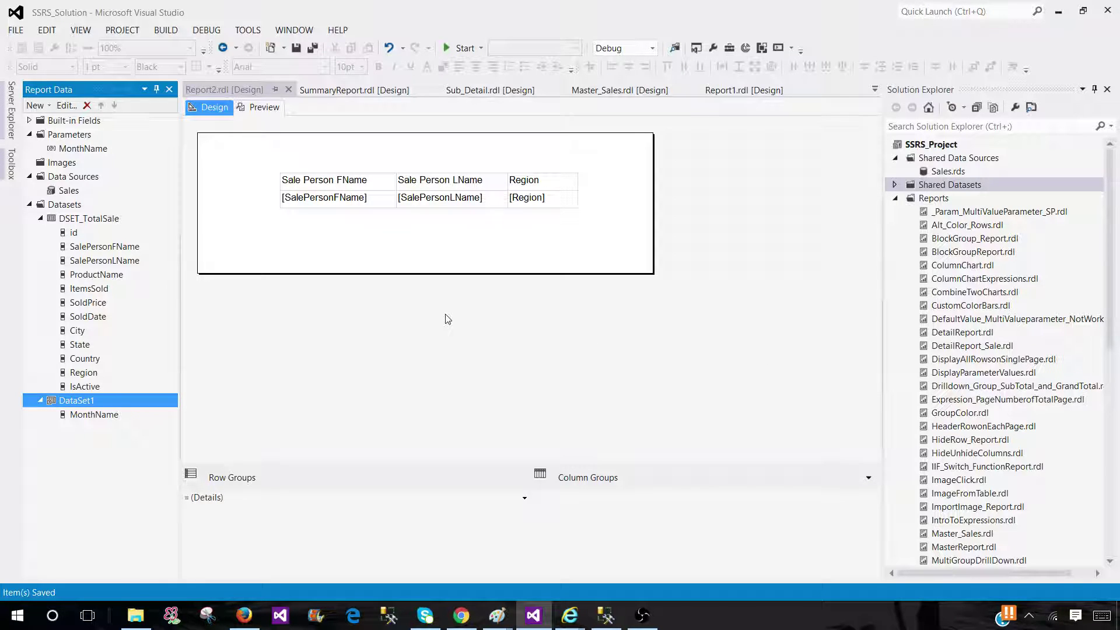
# - Locate MonthName_Shared.rsd in the project and examine the target server URL and target dataset folder in SSRS_Project's properties
pyautogui.click(896, 186)
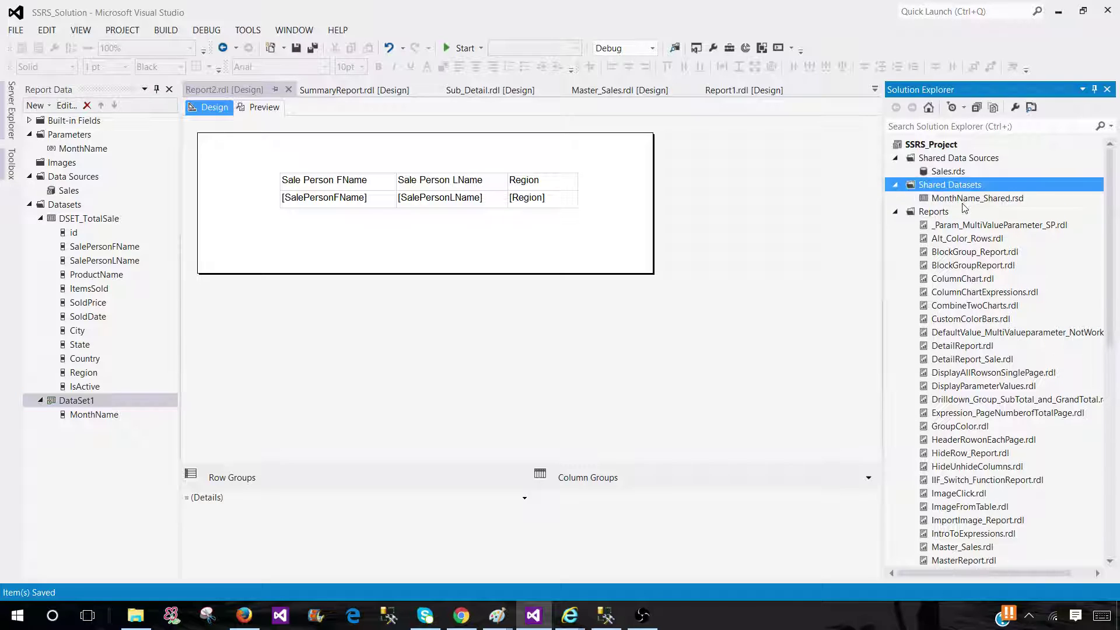
pyautogui.click(967, 201)
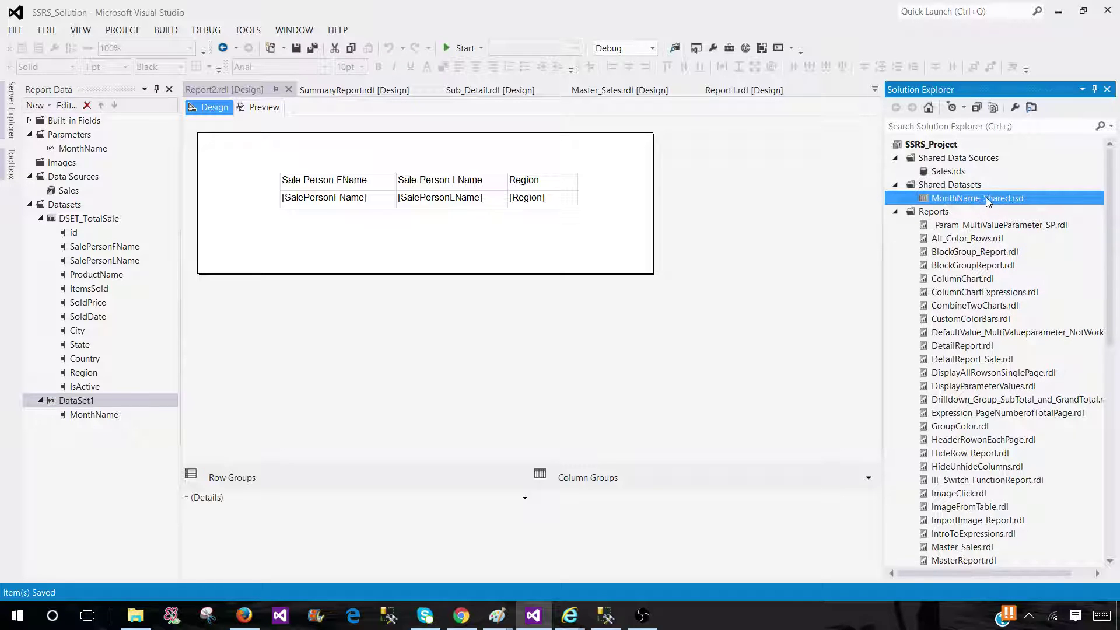
pyautogui.rightClick(936, 146)
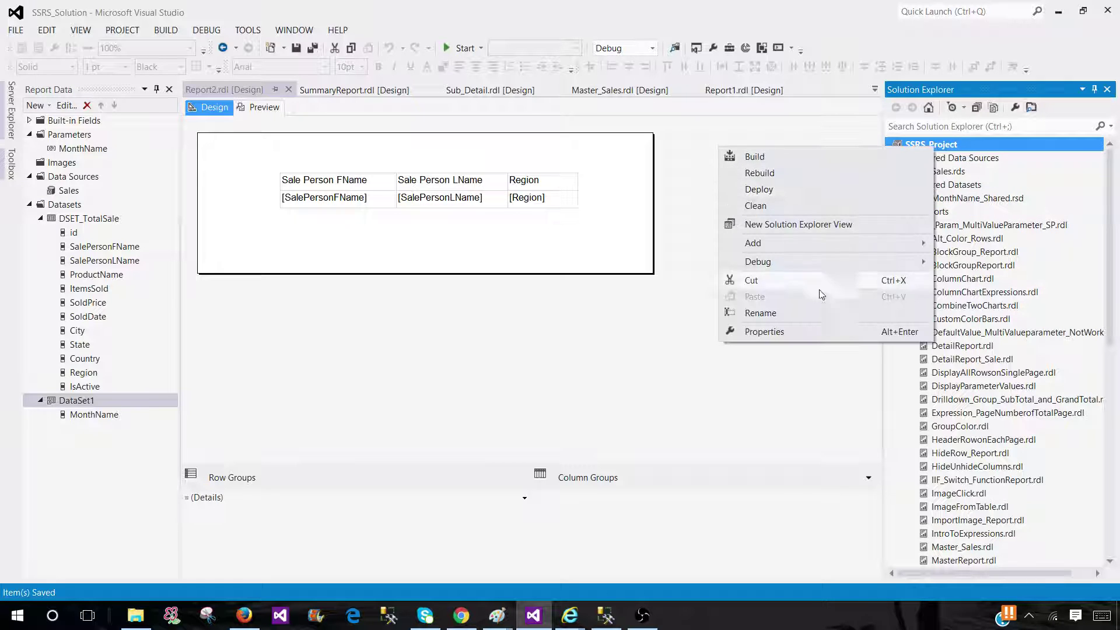
pyautogui.click(789, 330)
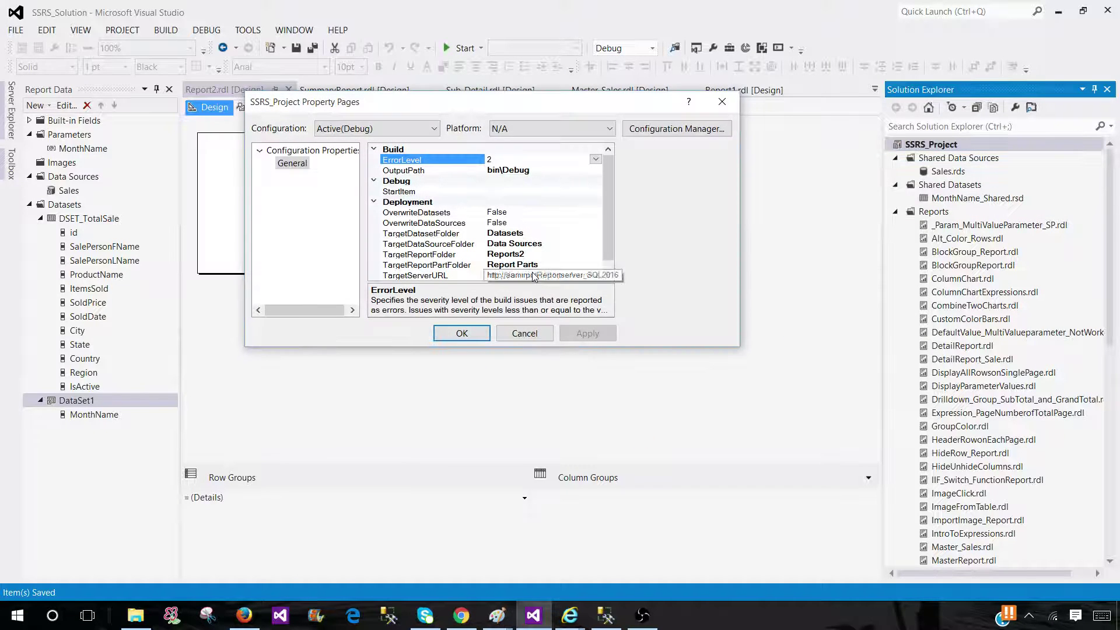
pyautogui.click(532, 276)
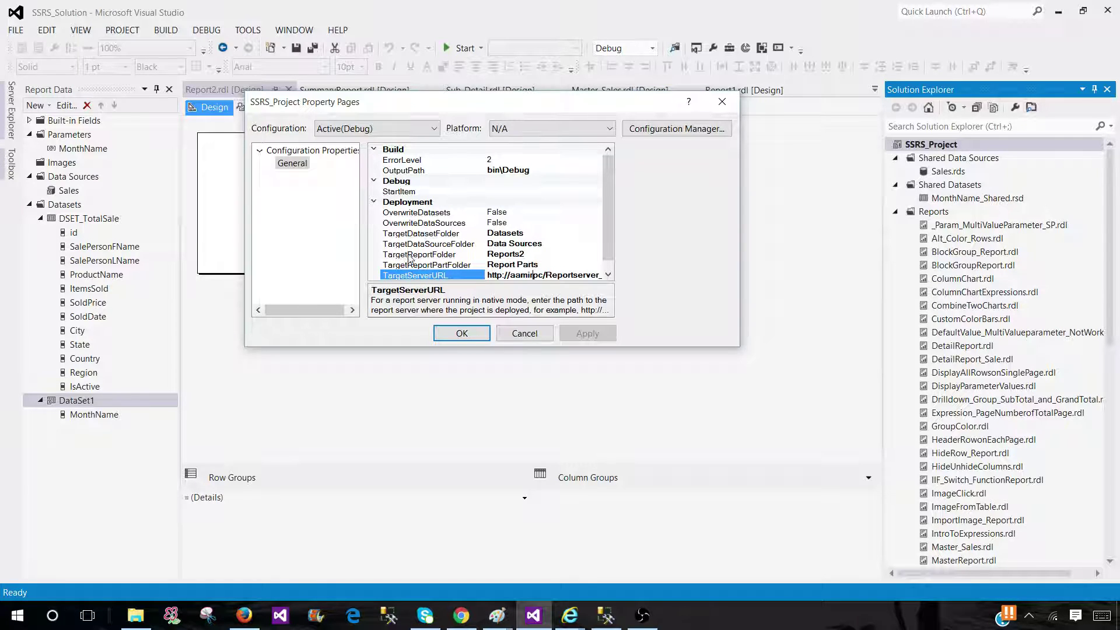
pyautogui.click(458, 233)
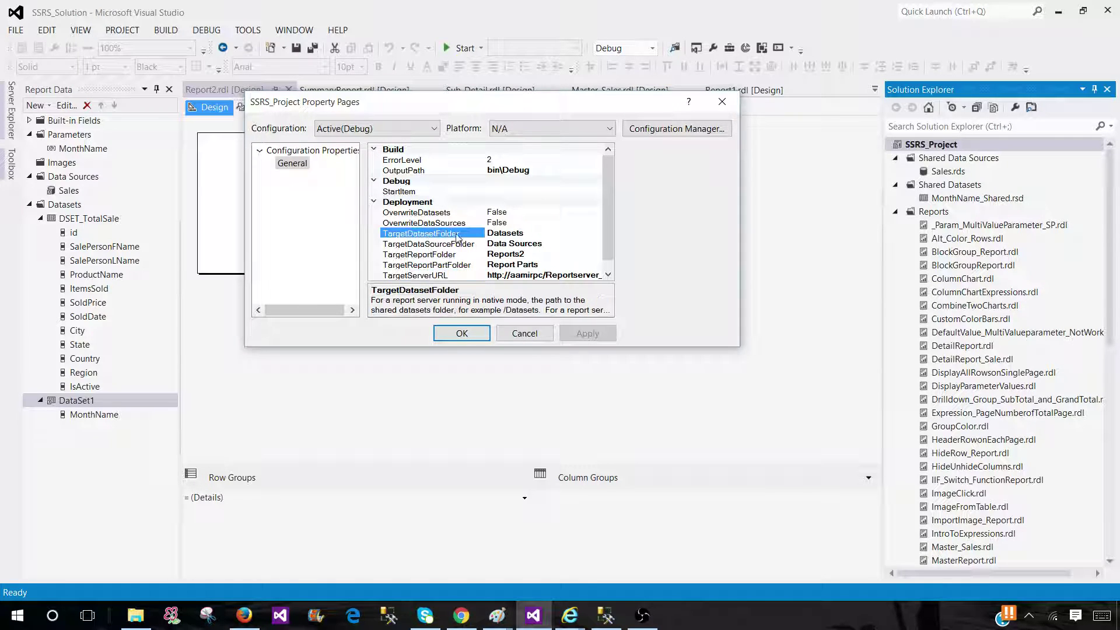
pyautogui.doubleClick(538, 233)
# - Switch to Internet Explorer to check the report server's and Report Manager's folders, then return to Visual Studio and close the project properties
pyautogui.moveTo(572, 617)
pyautogui.click(499, 578)
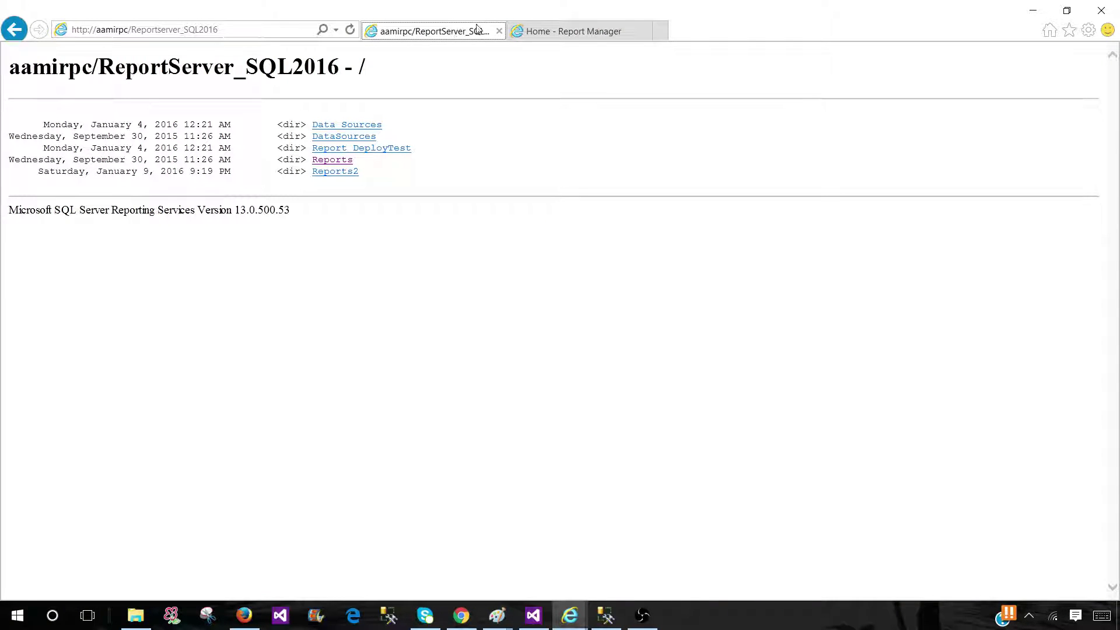
pyautogui.click(520, 33)
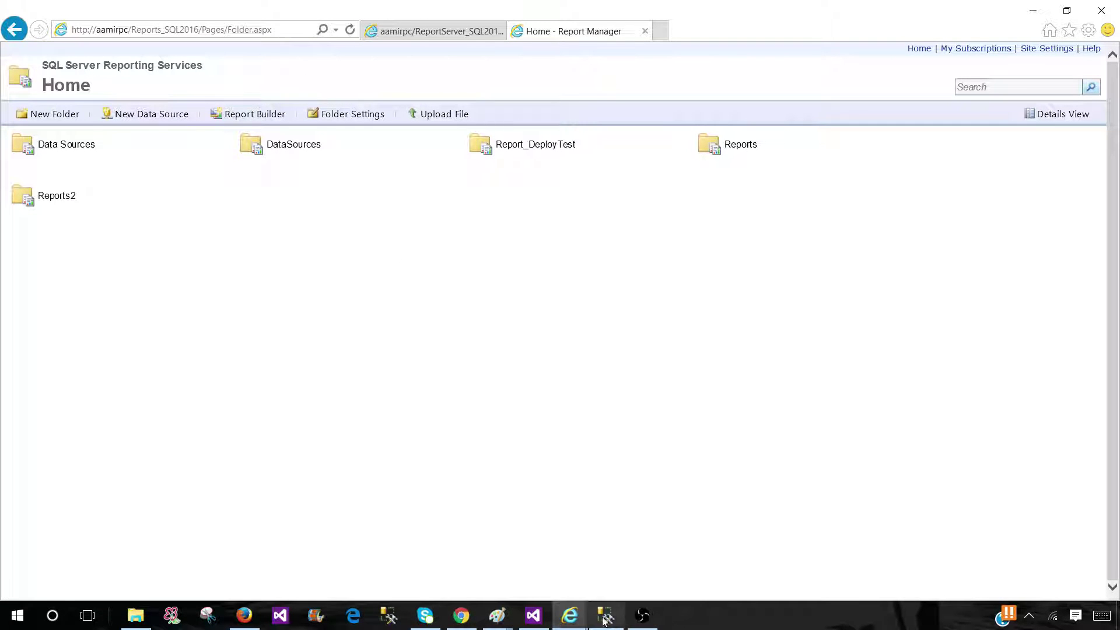
pyautogui.click(539, 624)
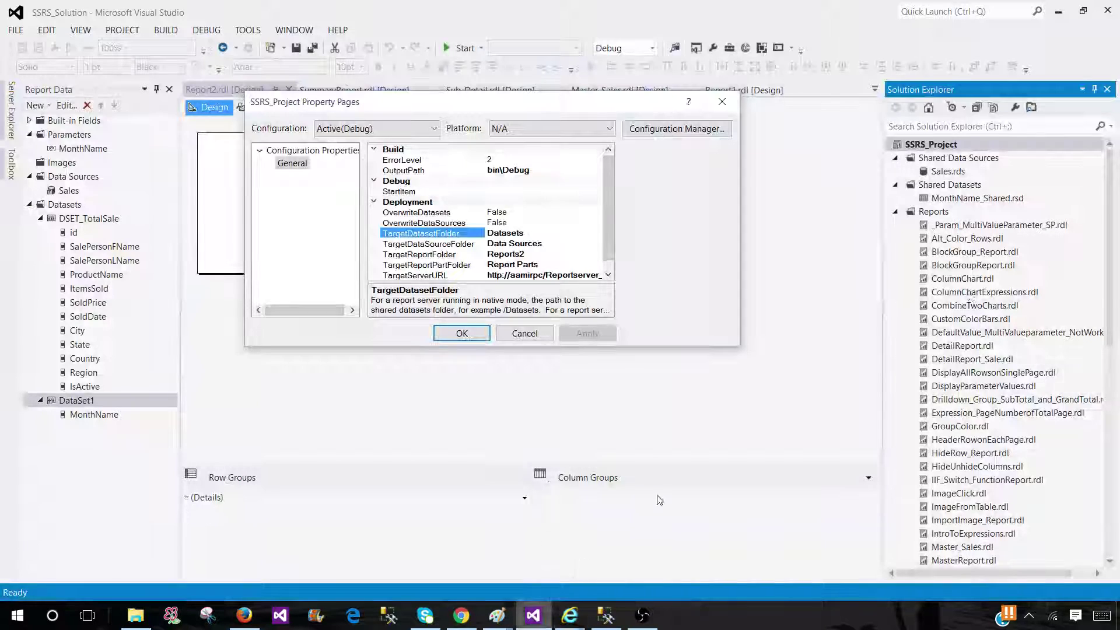
pyautogui.click(503, 337)
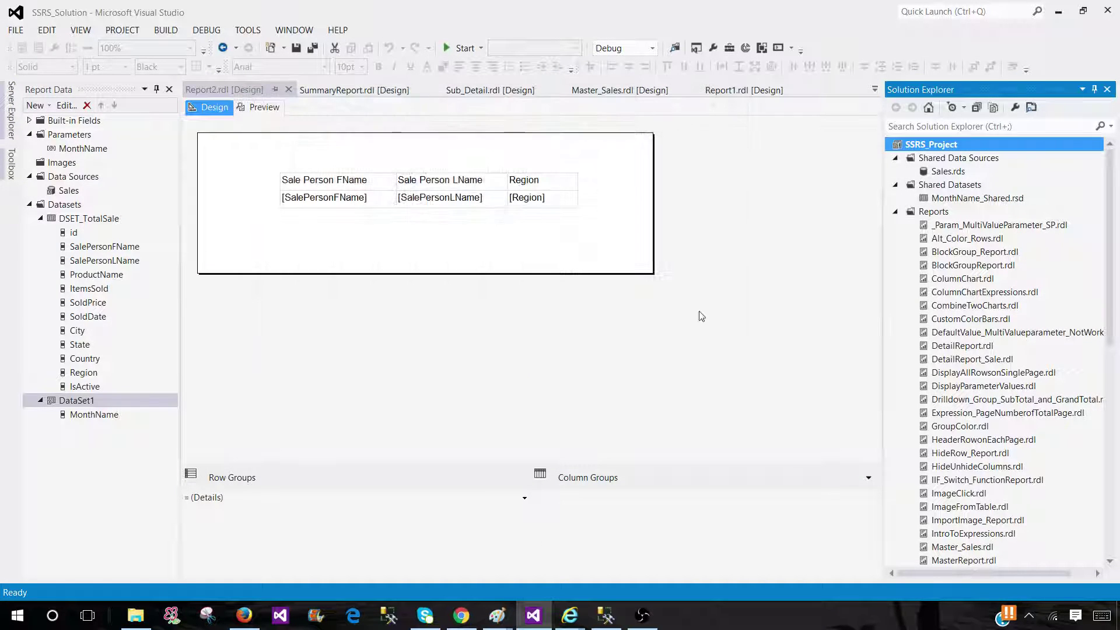
# - Deploy the shared dataset MonthName_Shared.rsd to the report server
pyautogui.click(958, 201)
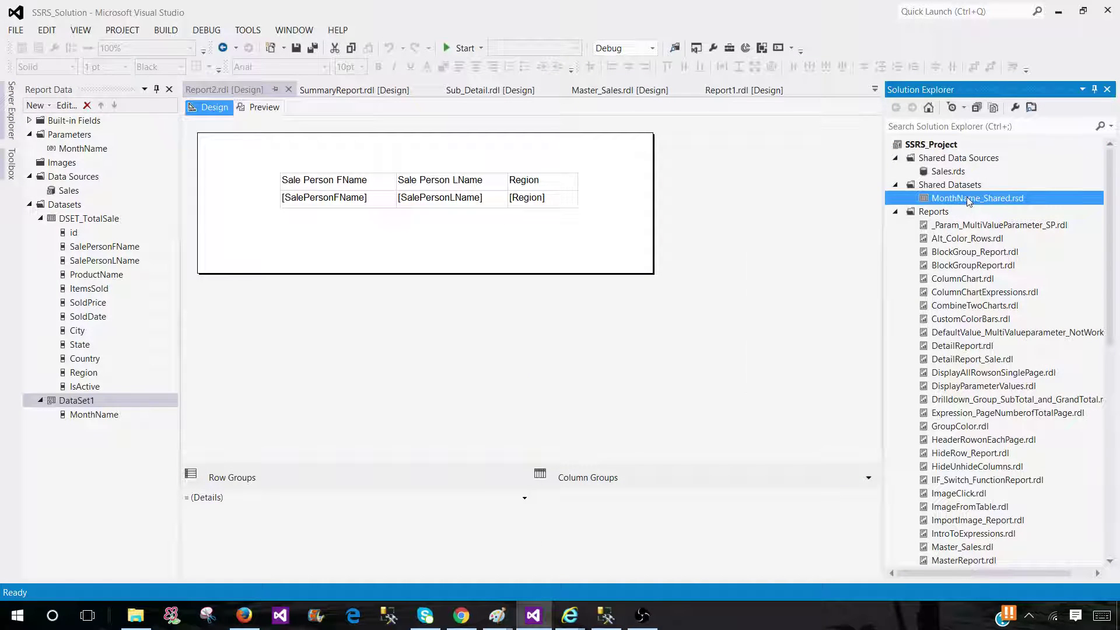
pyautogui.rightClick(967, 201)
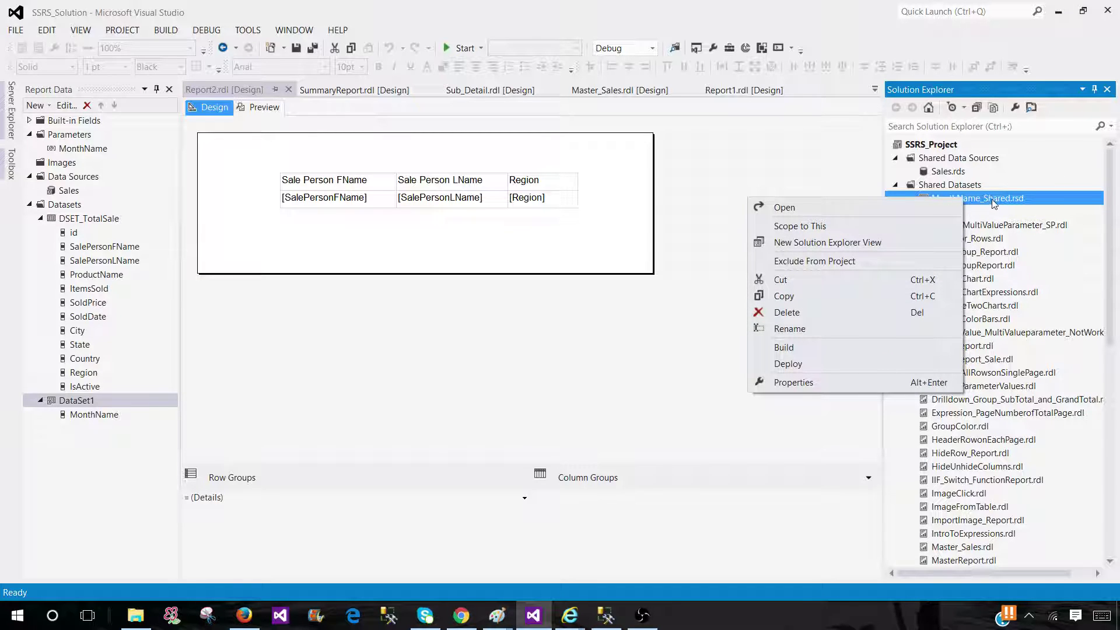
pyautogui.click(795, 365)
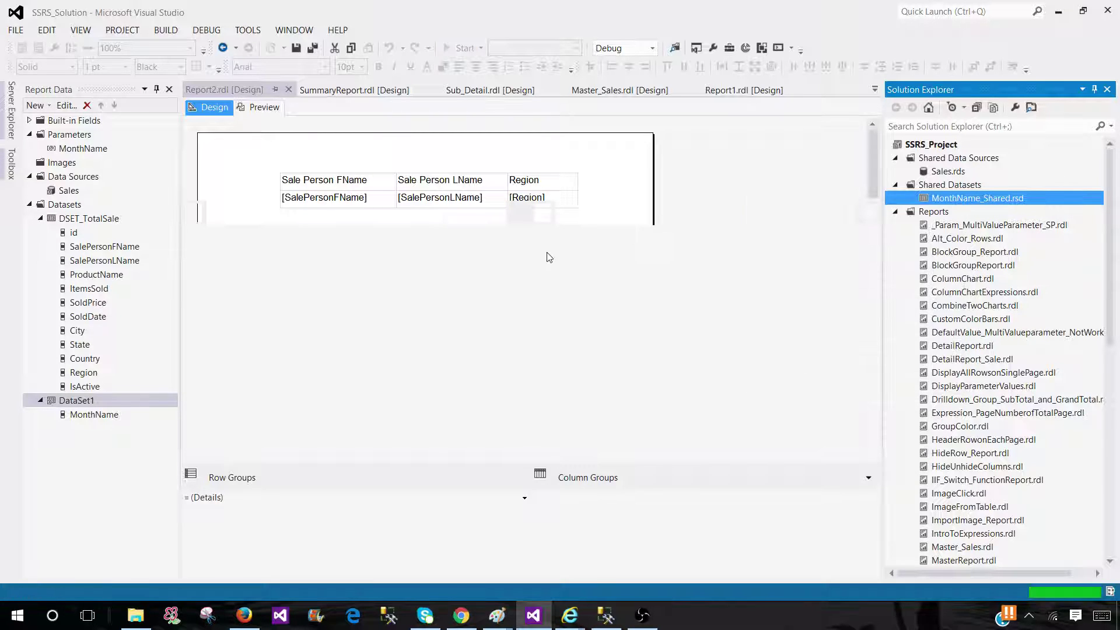
# - Switch to Report Manager in Internet Explorer, refresh the home page and open the Datasets folder to check the deployed dataset
pyautogui.moveTo(570, 615)
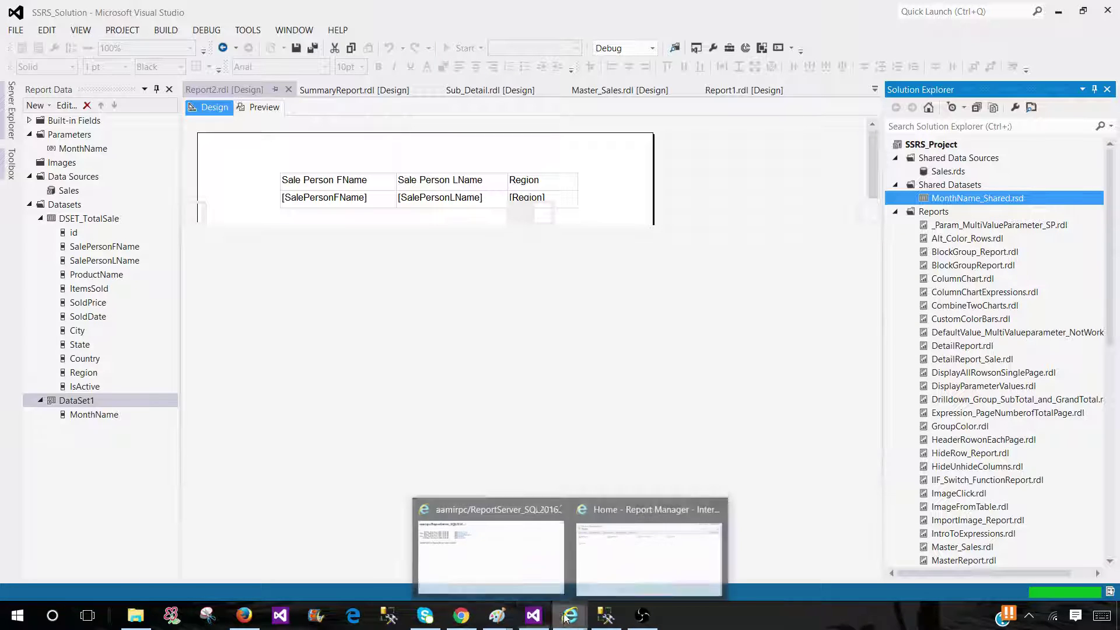
pyautogui.click(623, 535)
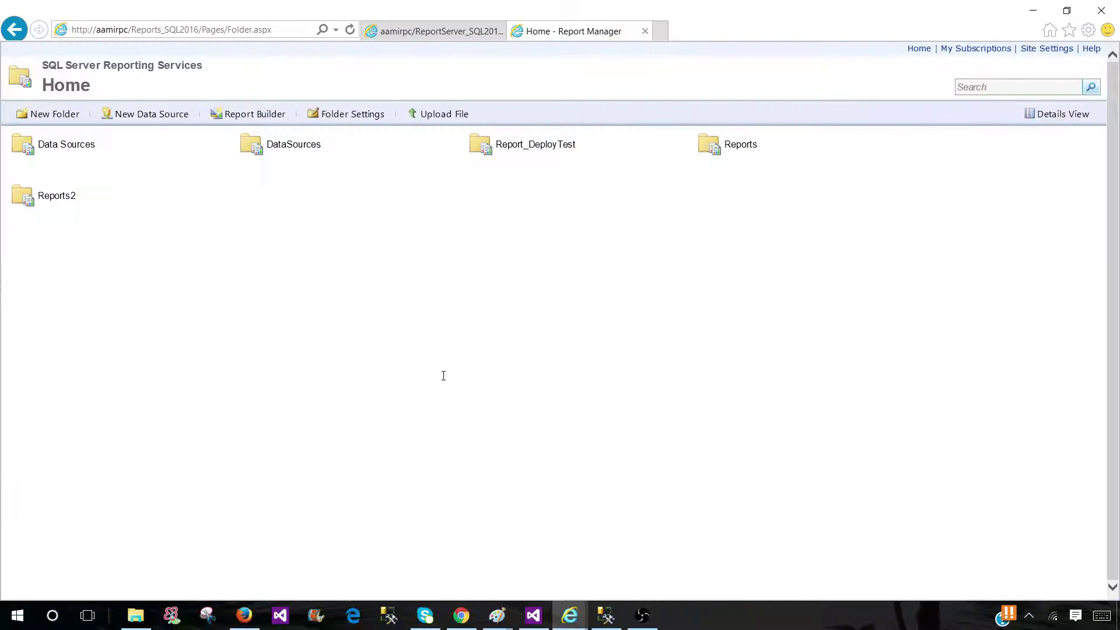
pyautogui.click(350, 30)
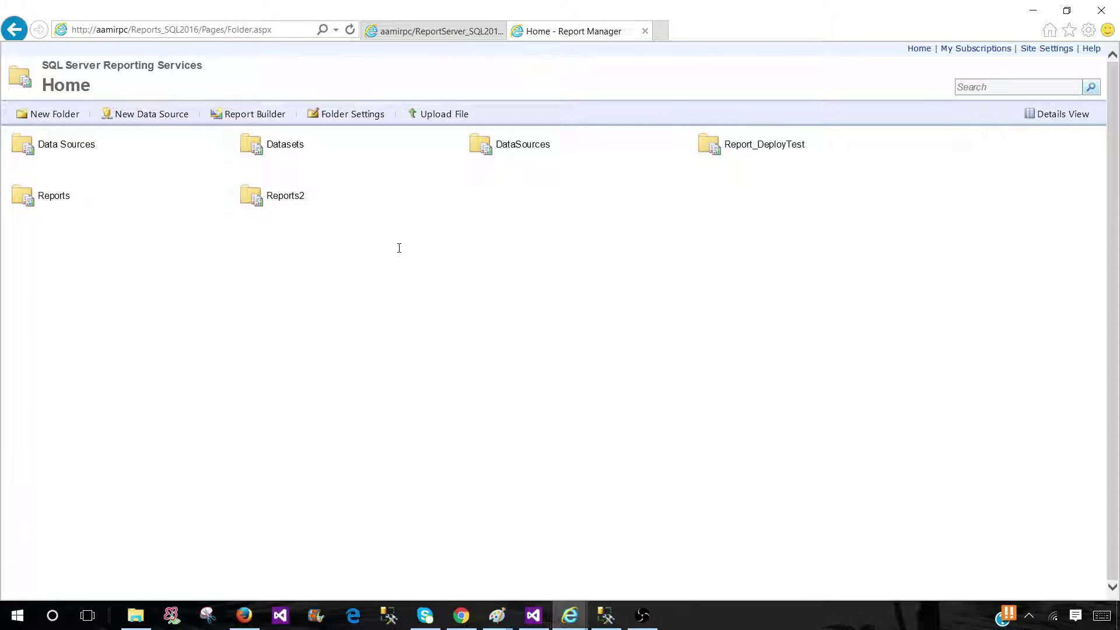
pyautogui.click(287, 149)
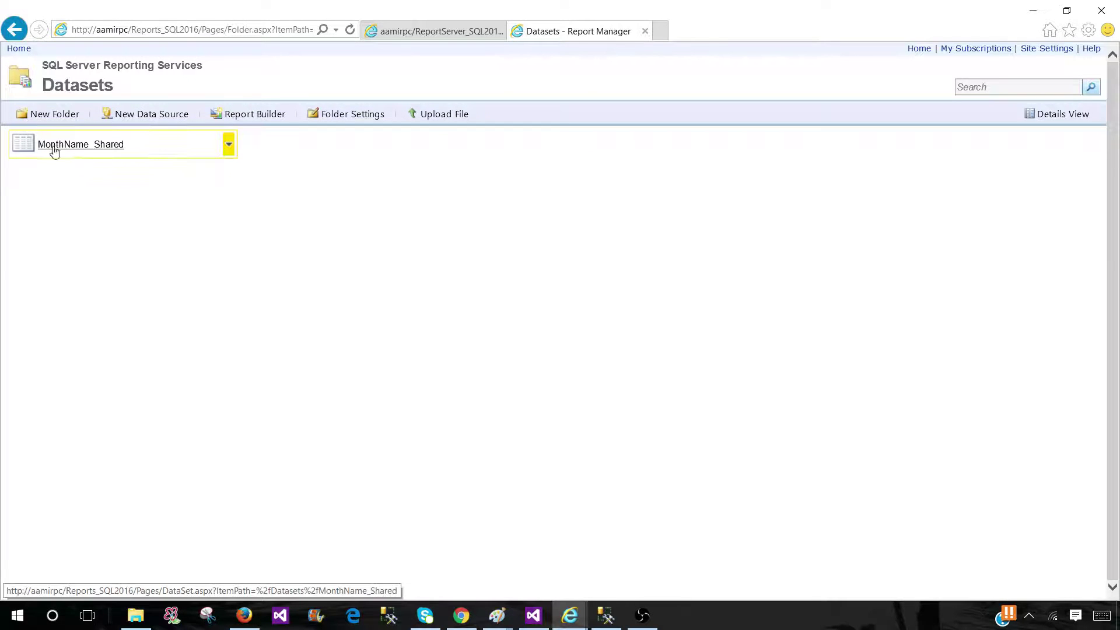
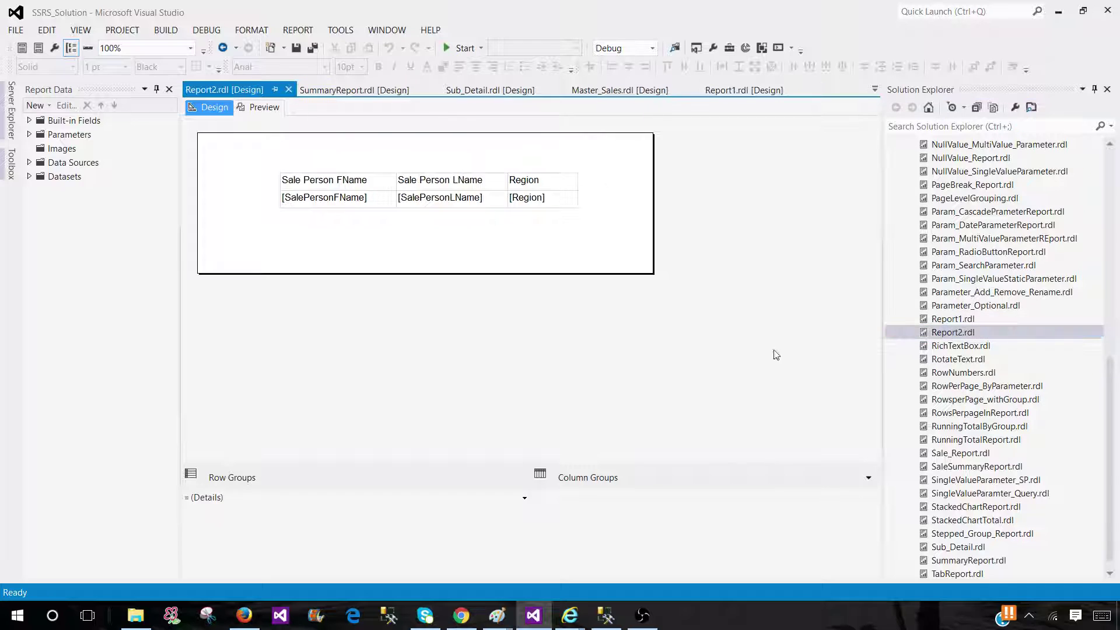
# - Expand Report2's datasets in Visual Studio and try to deploy Report2.rdl to the report server
pyautogui.click(29, 177)
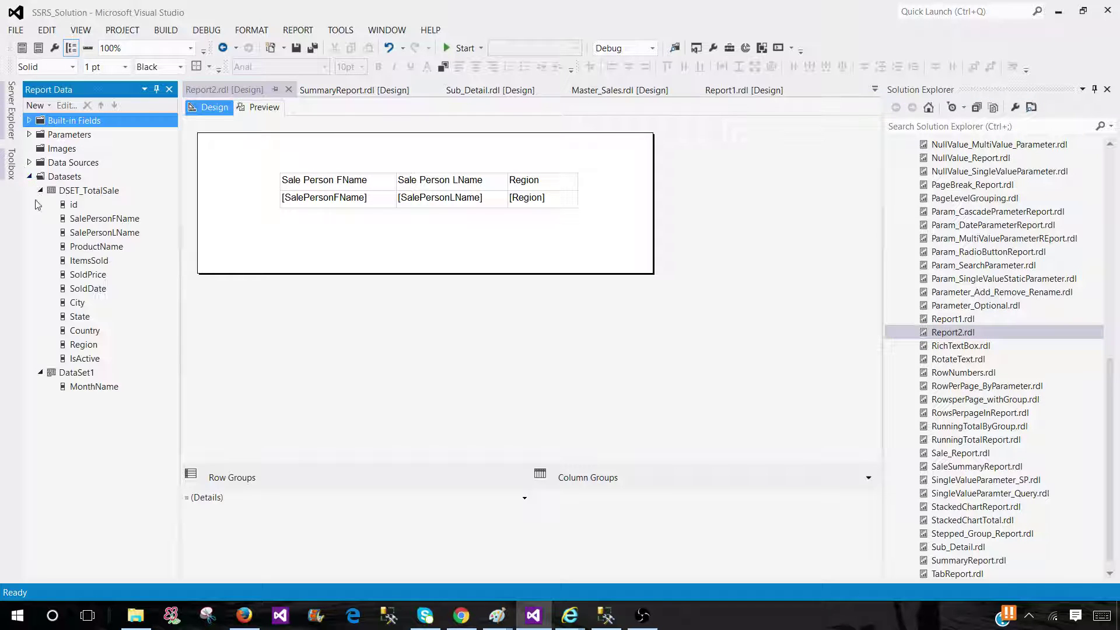
pyautogui.rightClick(986, 336)
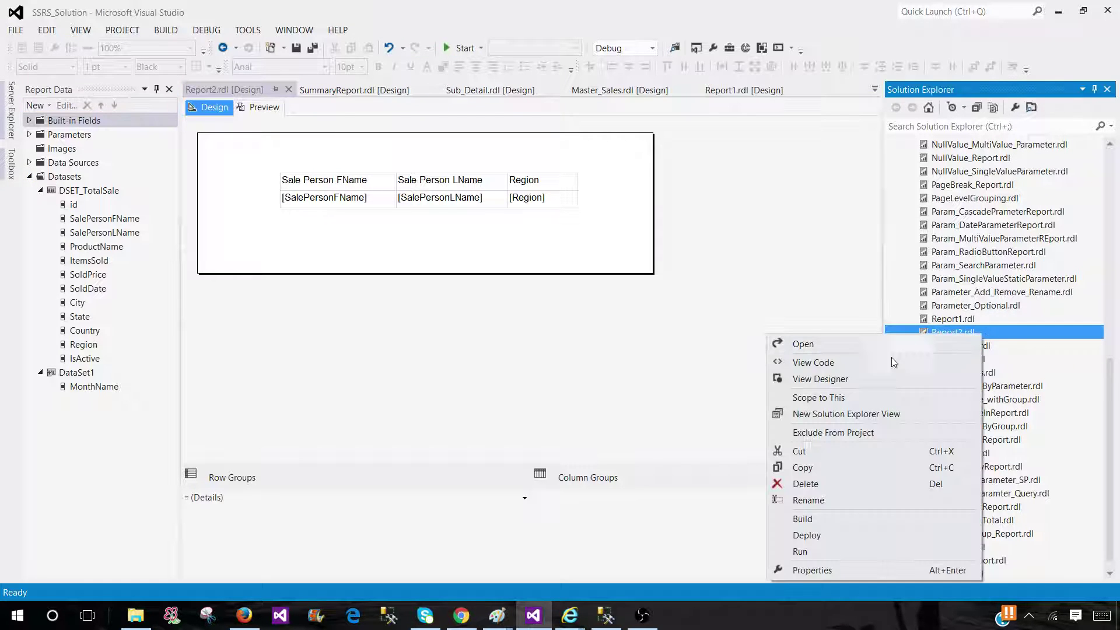
pyautogui.click(806, 536)
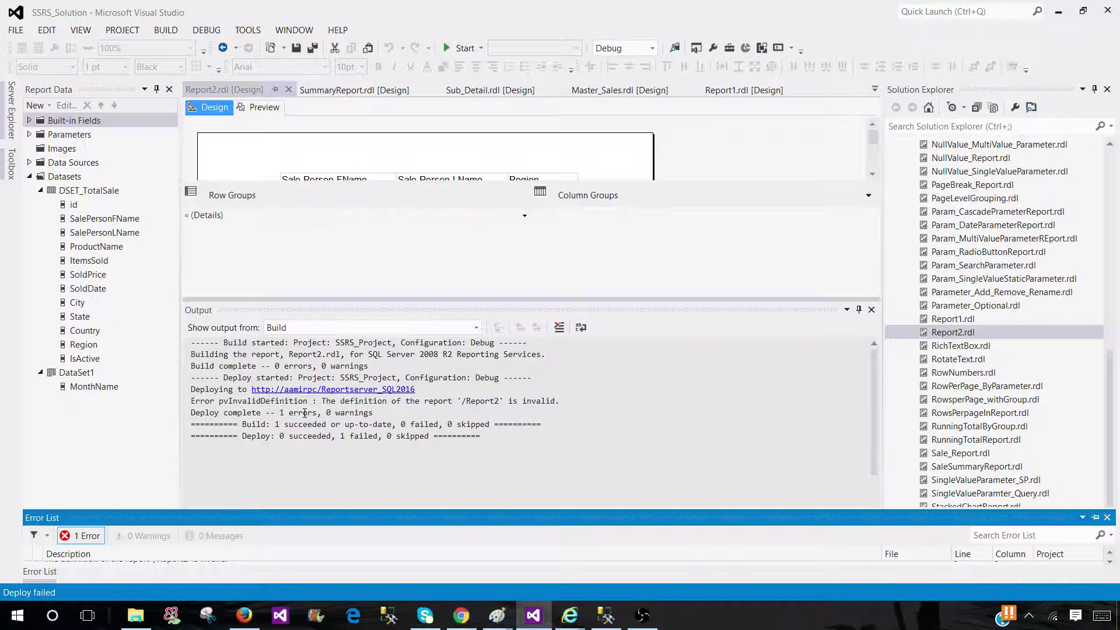
pyautogui.click(328, 378)
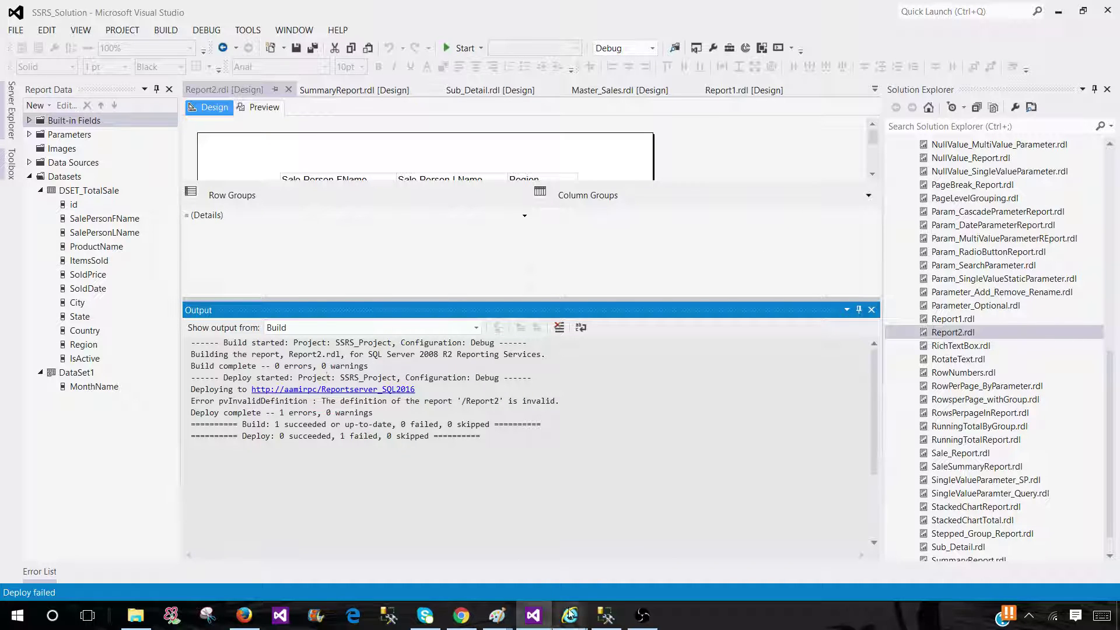
# - Return to the top of the project's items, then switch to Report Manager in Internet Explorer and open the Reports2 folder
pyautogui.click(1110, 163)
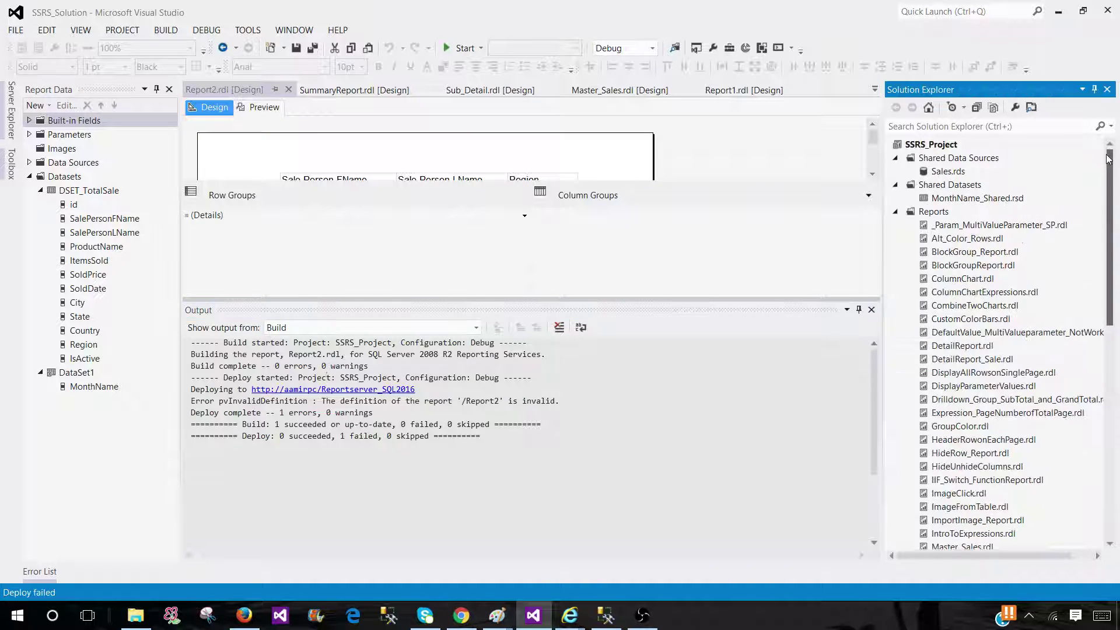
pyautogui.moveTo(569, 615)
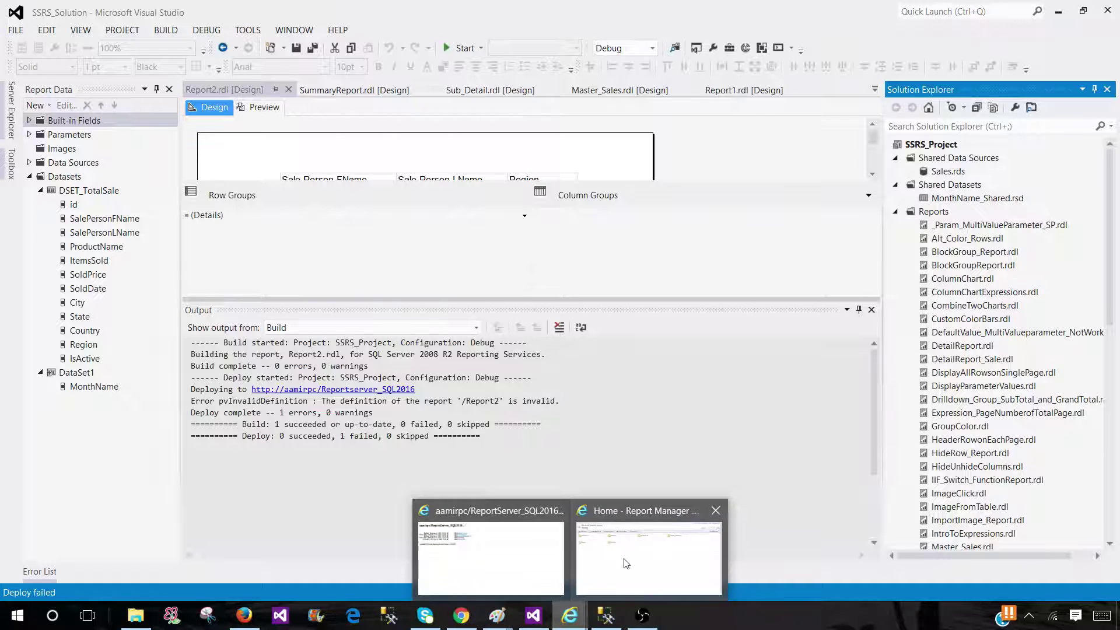
pyautogui.click(647, 558)
pyautogui.click(292, 199)
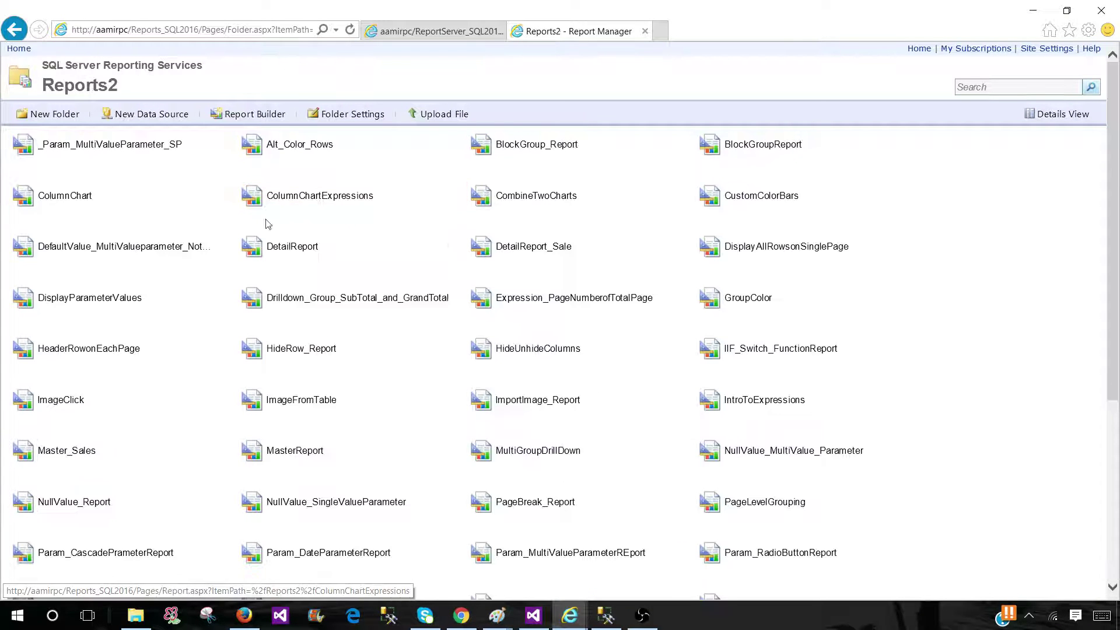
# - Show the Reports2 folder in details view, sort it by modified date with the newest first and open Report2
pyautogui.click(1052, 114)
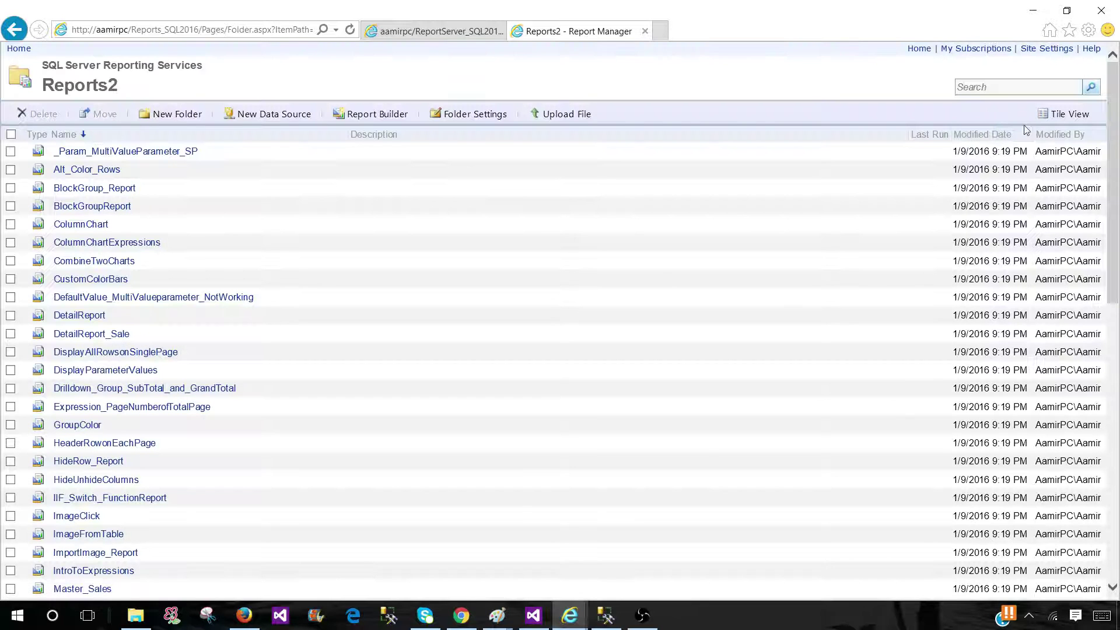
pyautogui.click(987, 143)
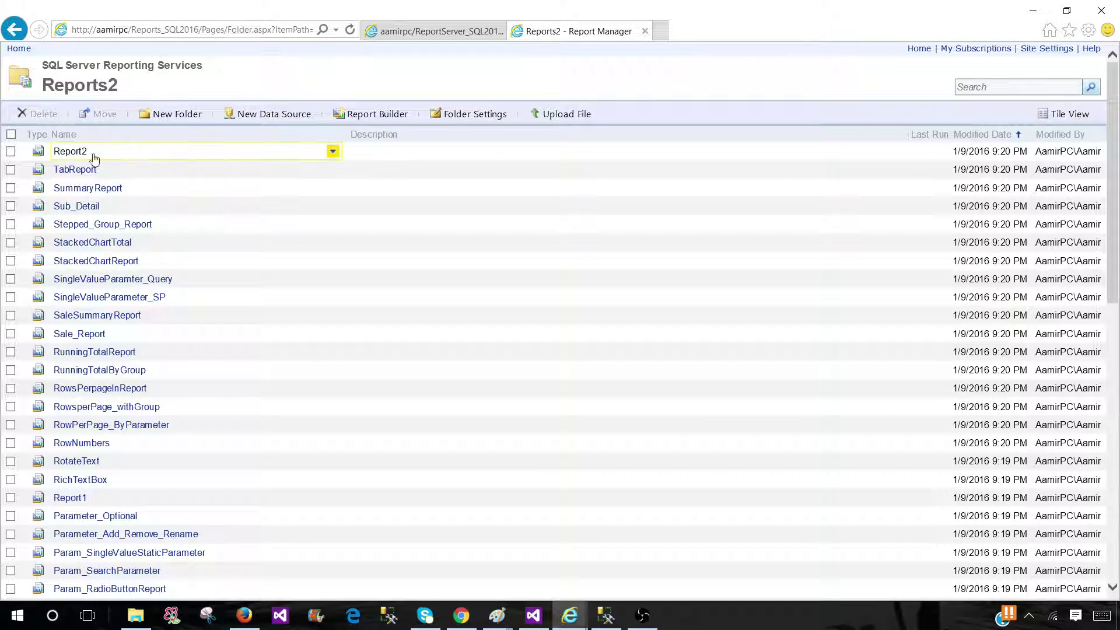
pyautogui.click(76, 154)
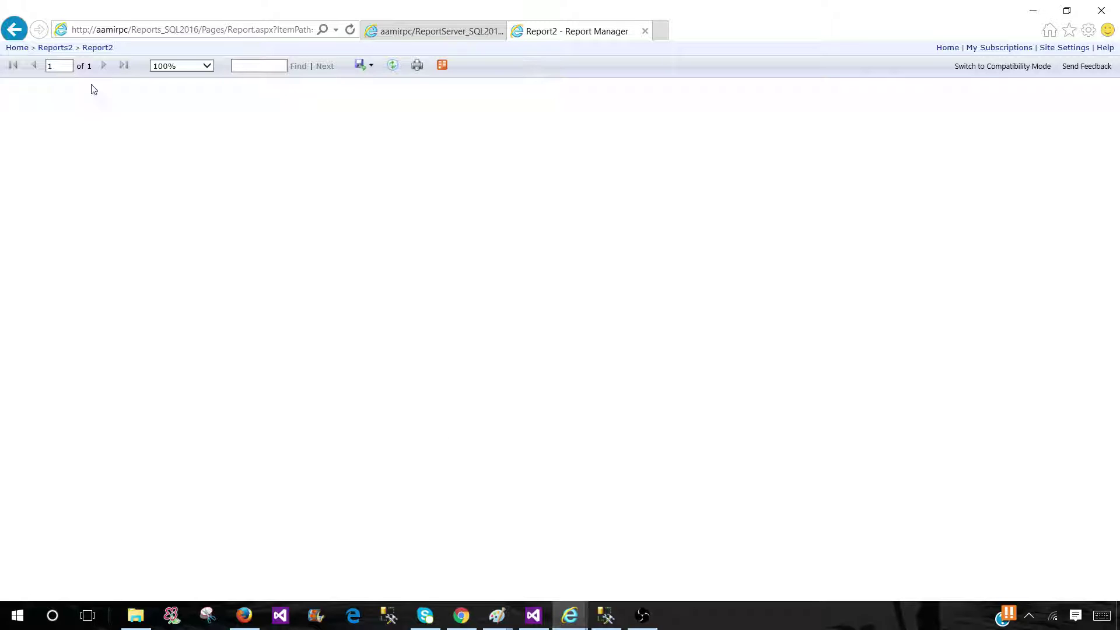
# - Open the deployed Report2's properties and check which shared data source it uses
pyautogui.click(98, 49)
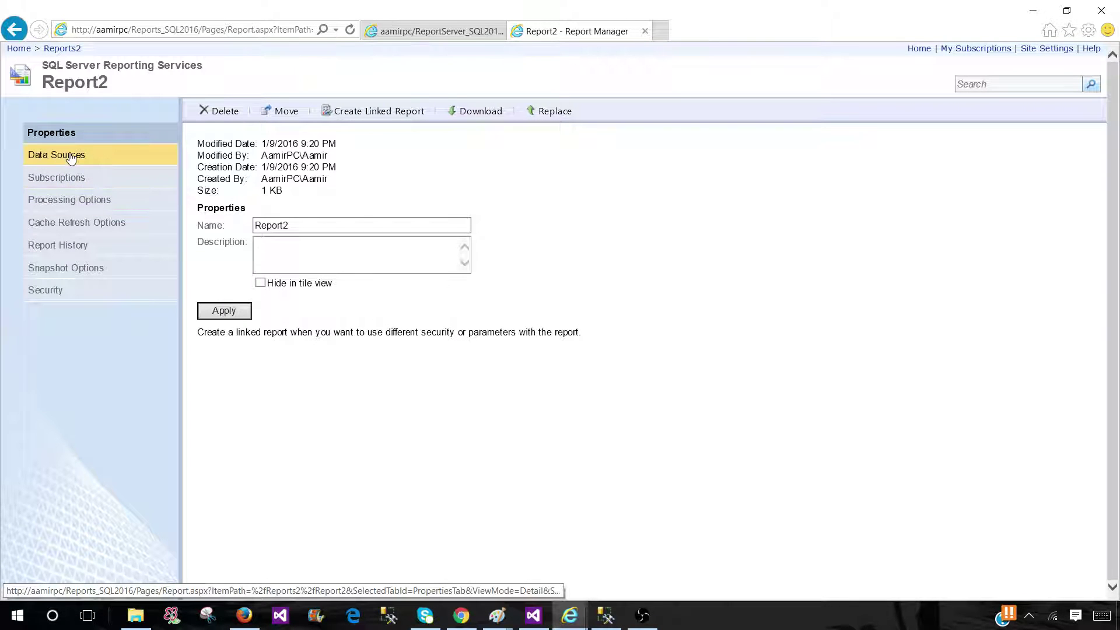
pyautogui.click(118, 174)
pyautogui.click(78, 154)
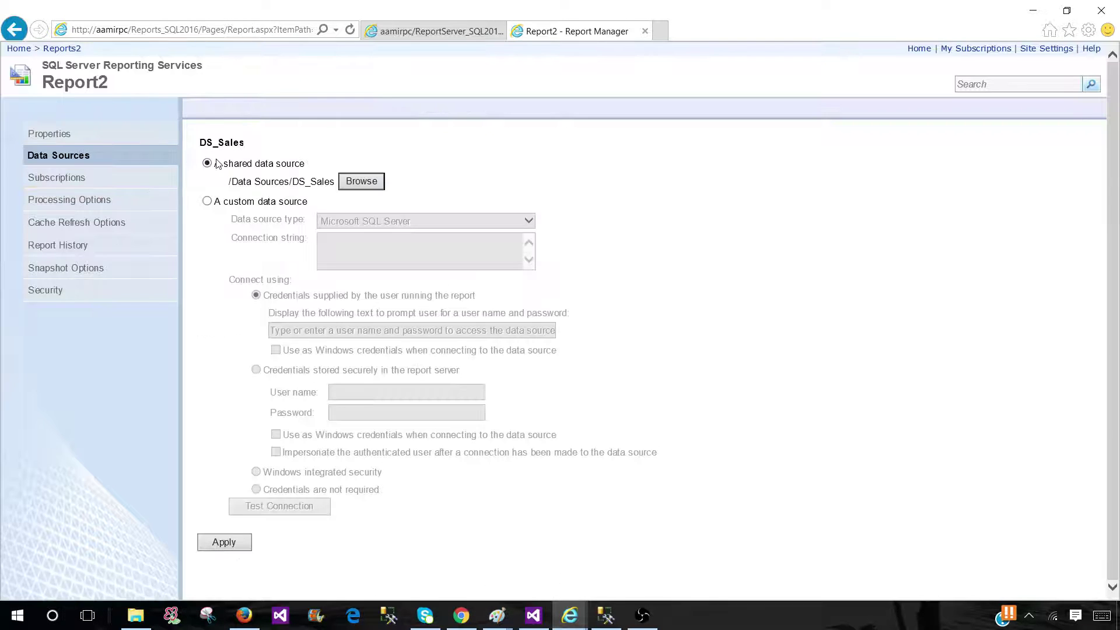
pyautogui.doubleClick(296, 182)
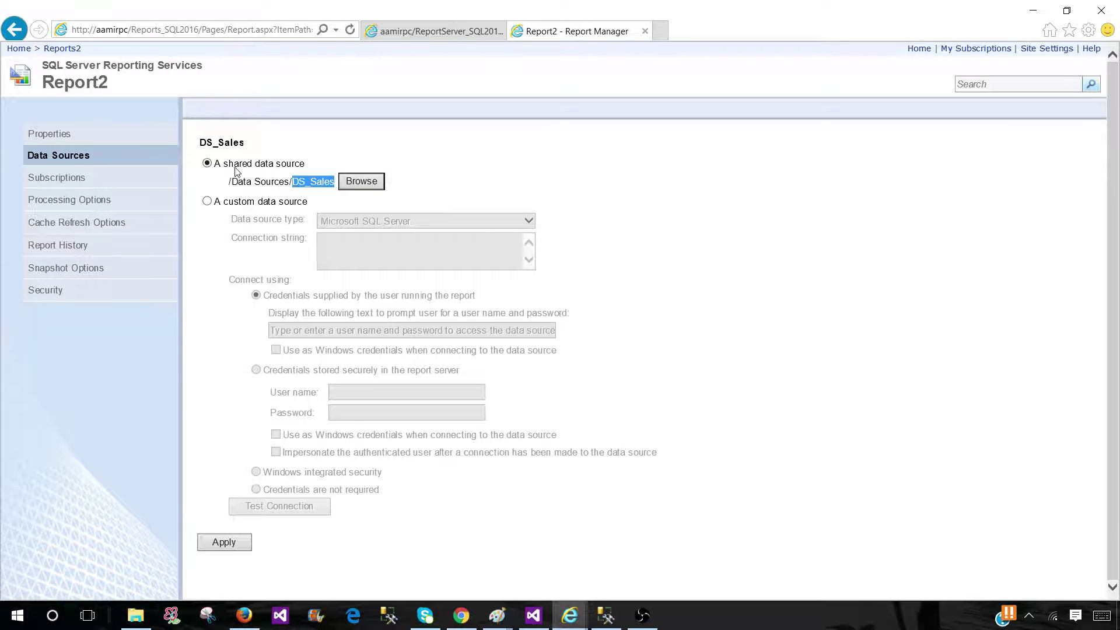
# - Return to Home, open DS_Sales in the Data Sources folder and check its connection string
pyautogui.click(14, 29)
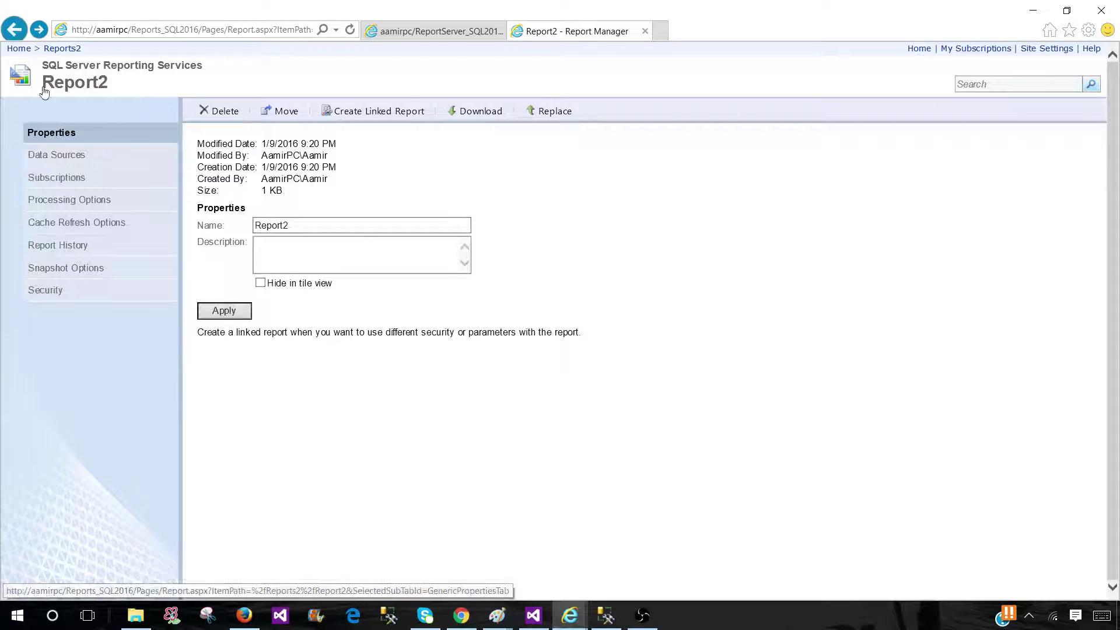
pyautogui.click(18, 49)
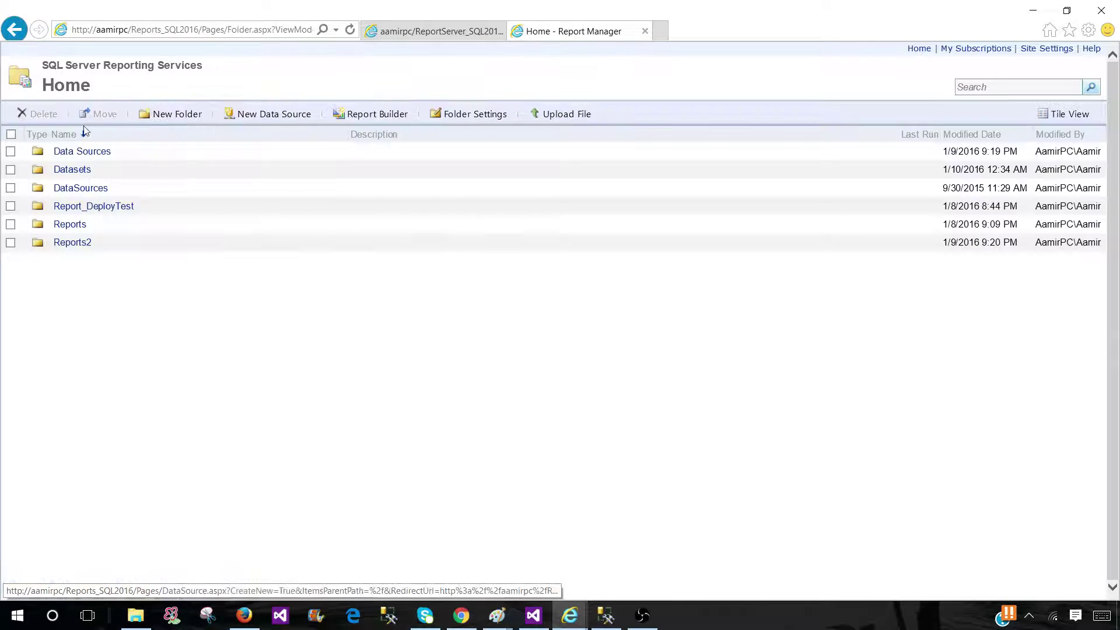
pyautogui.click(82, 152)
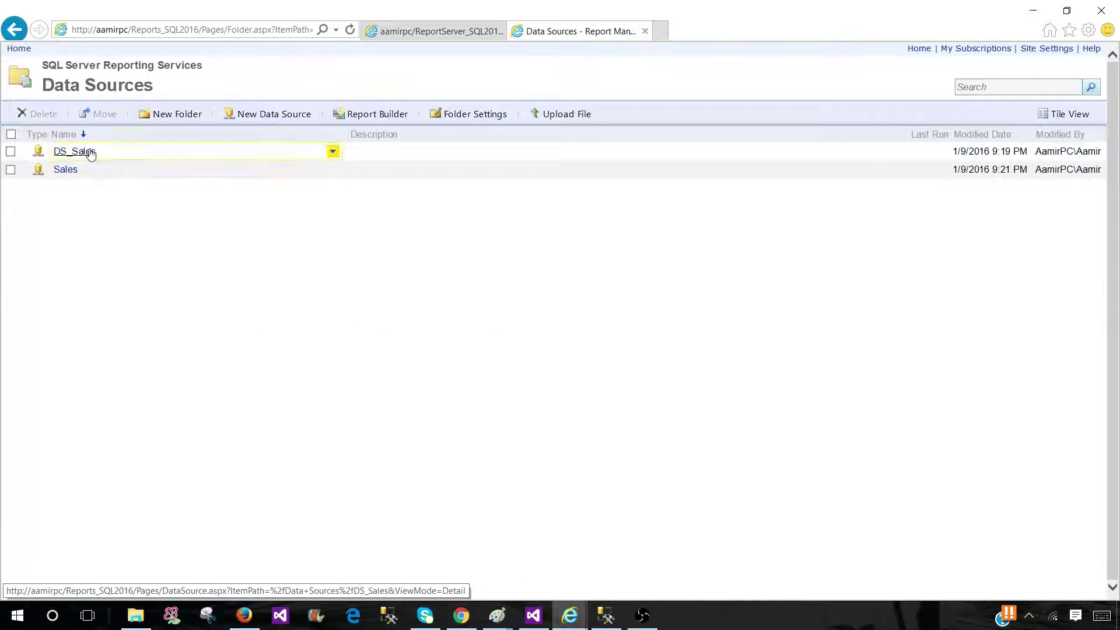
pyautogui.click(80, 153)
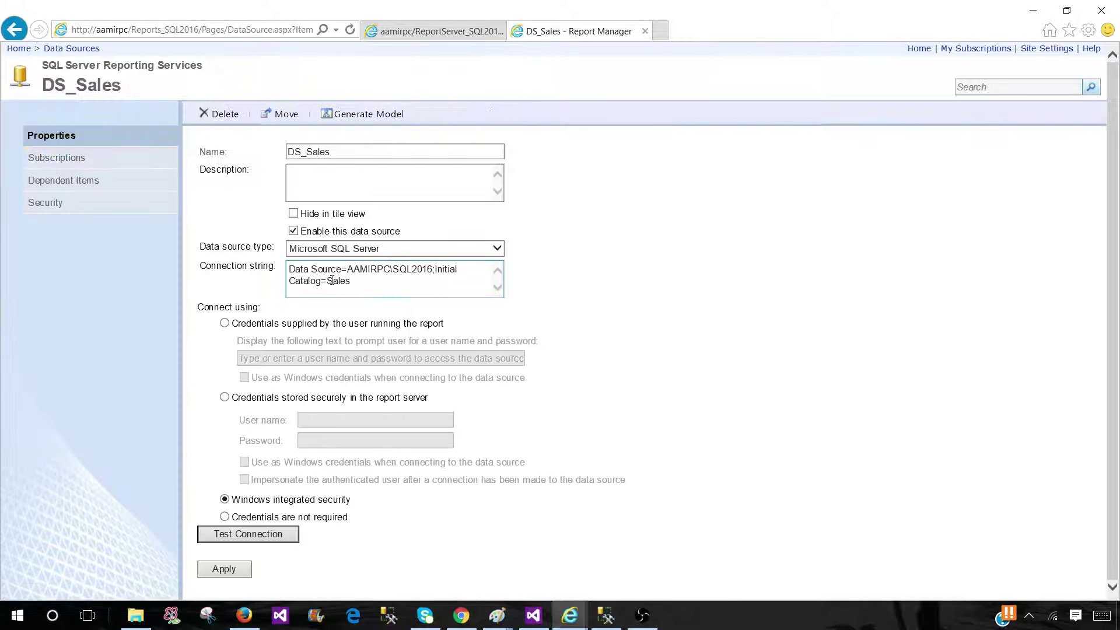
pyautogui.click(329, 282)
pyautogui.hotkey('shift', 'Home')
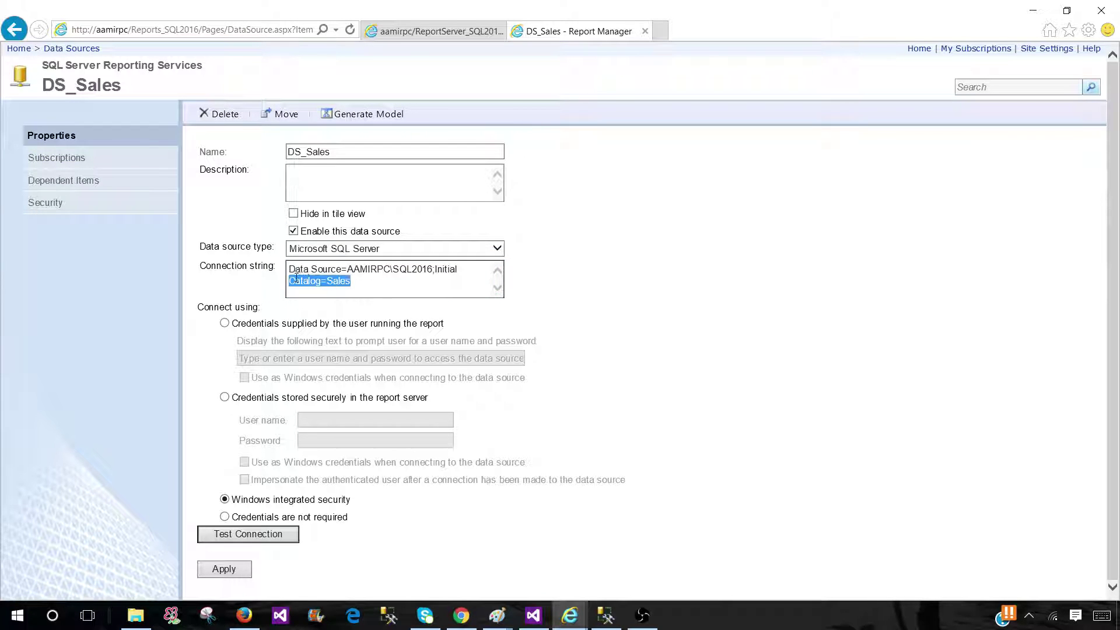
pyautogui.hotkey('shift', 'Up')
pyautogui.click(390, 292)
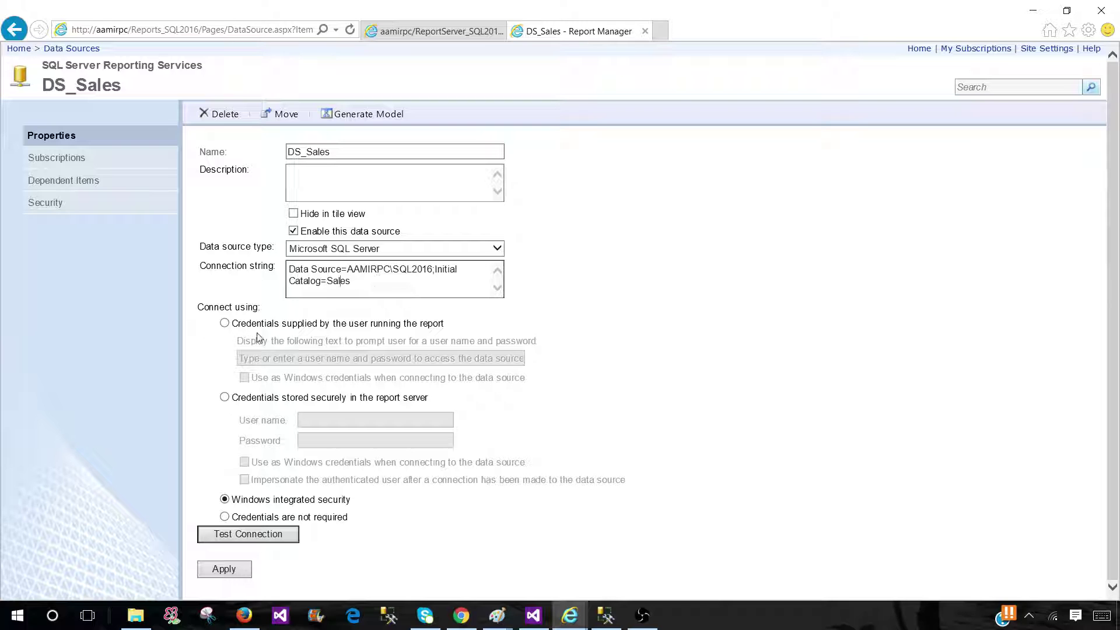
# - Reopen the Reports2 folder, switch to Visual Studio and check the target report folder in SSRS_Project's properties
pyautogui.click(19, 49)
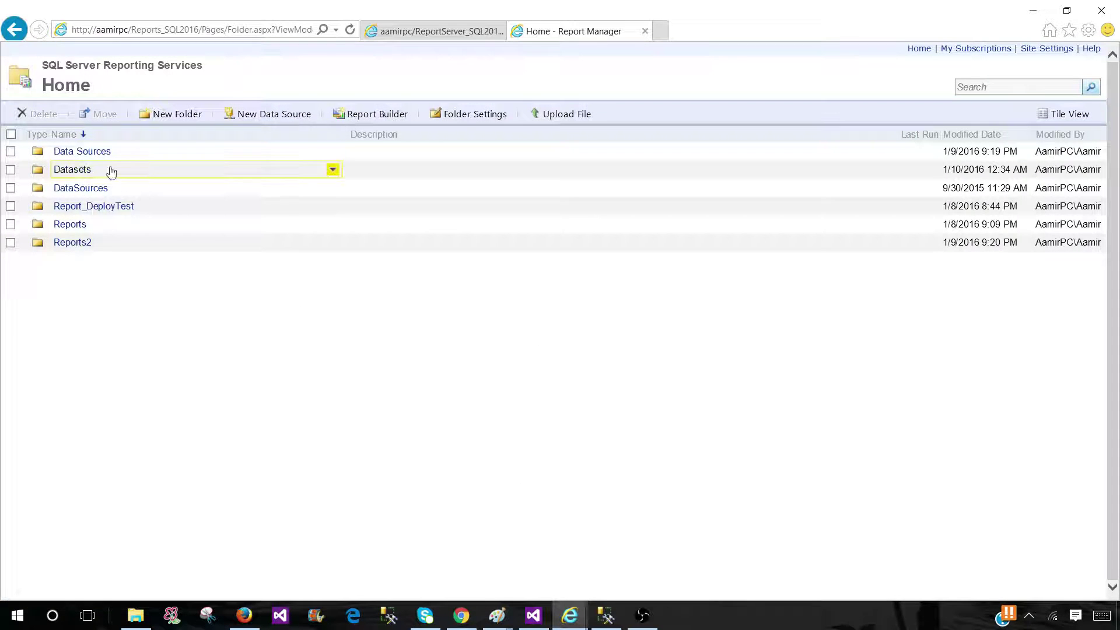
pyautogui.click(87, 245)
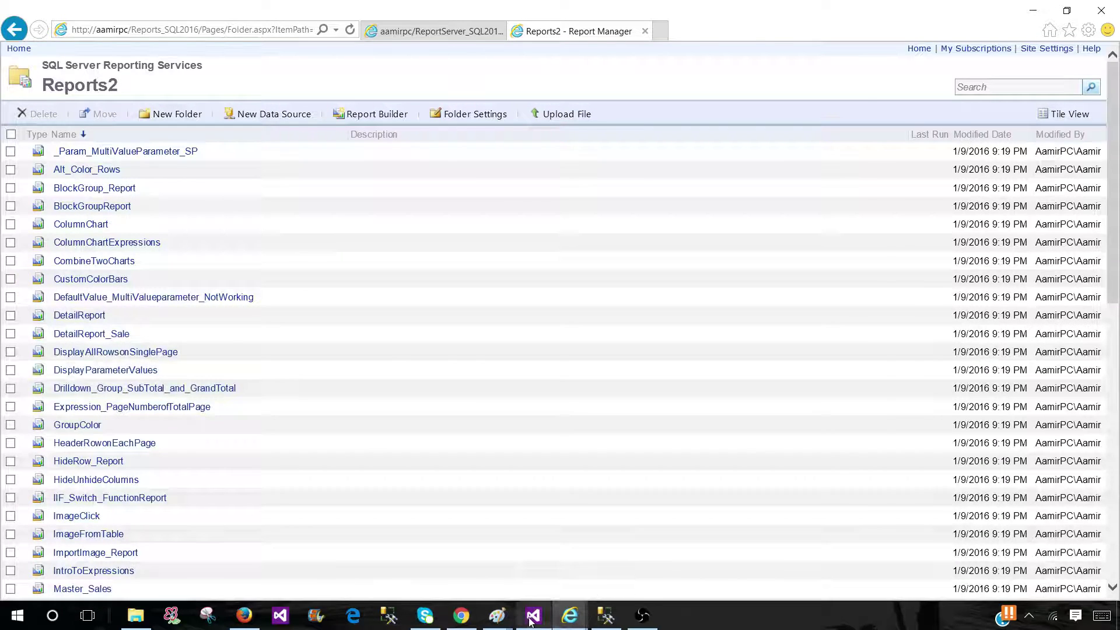
pyautogui.click(533, 615)
pyautogui.rightClick(940, 147)
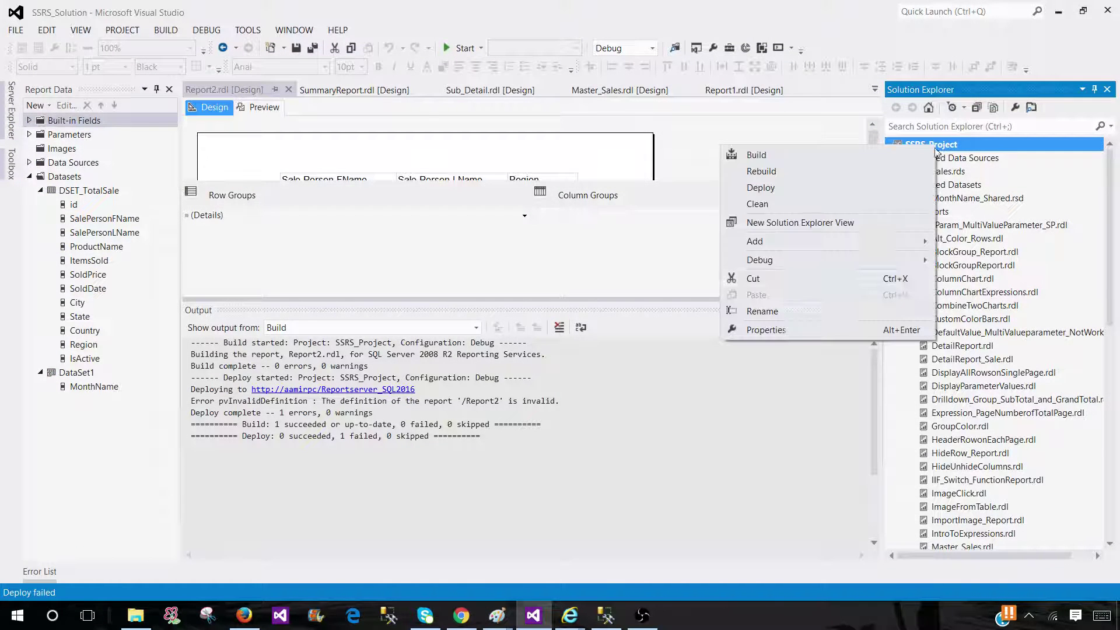
pyautogui.click(753, 330)
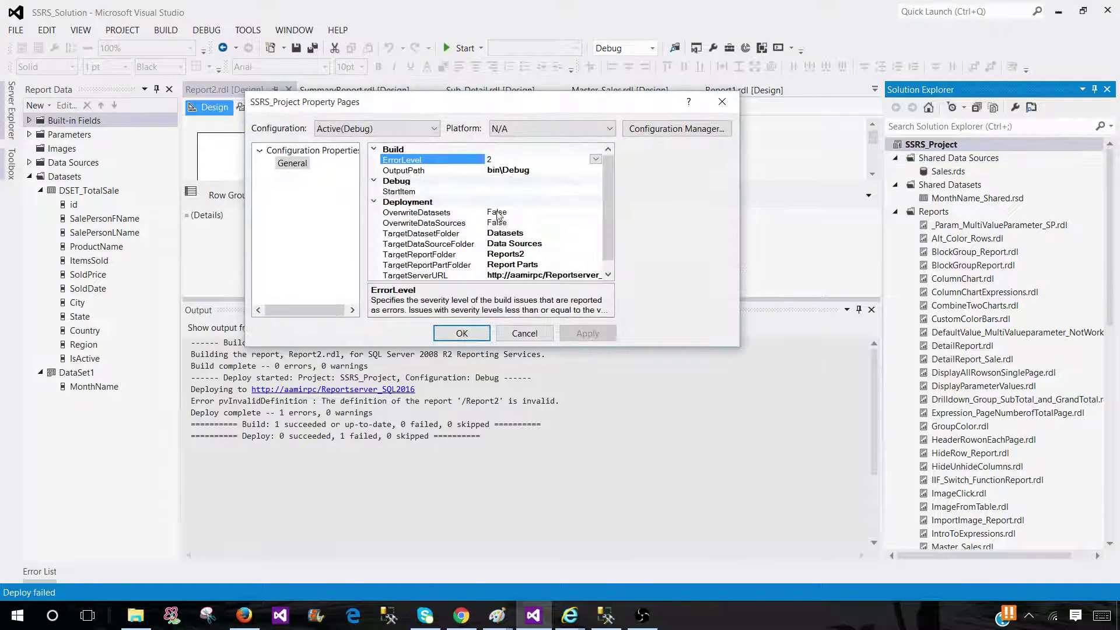
pyautogui.click(471, 254)
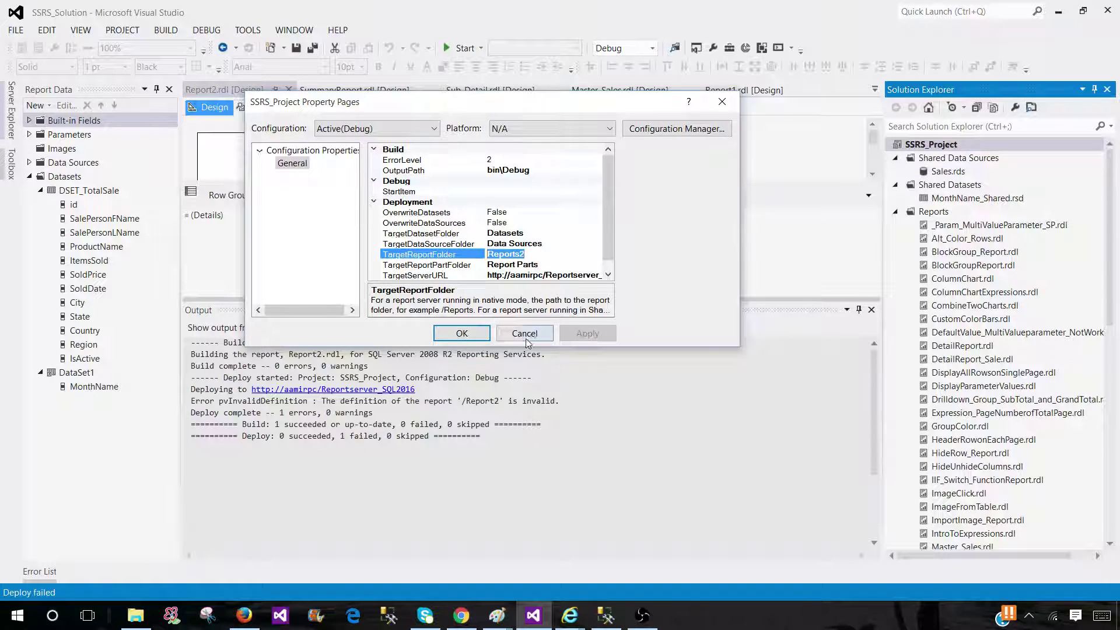
pyautogui.click(524, 334)
# - Examine Report2's deployment error in the build output, glance at the report server pages in Internet Explorer and return to Visual Studio
pyautogui.moveTo(503, 401); pyautogui.dragTo(433, 401)
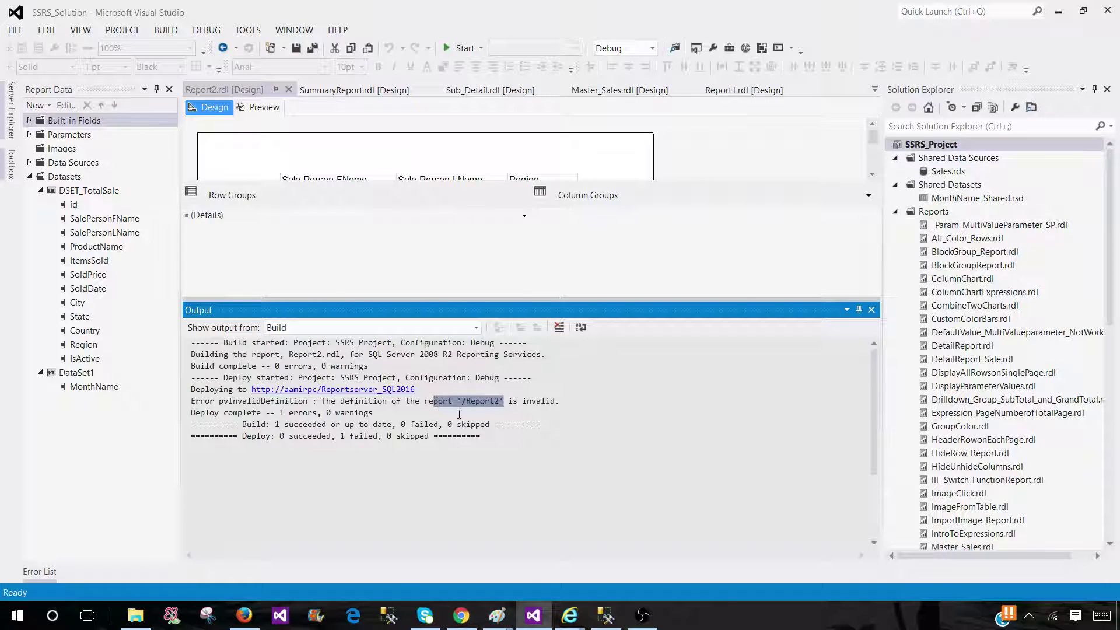
pyautogui.click(570, 615)
pyautogui.click(490, 557)
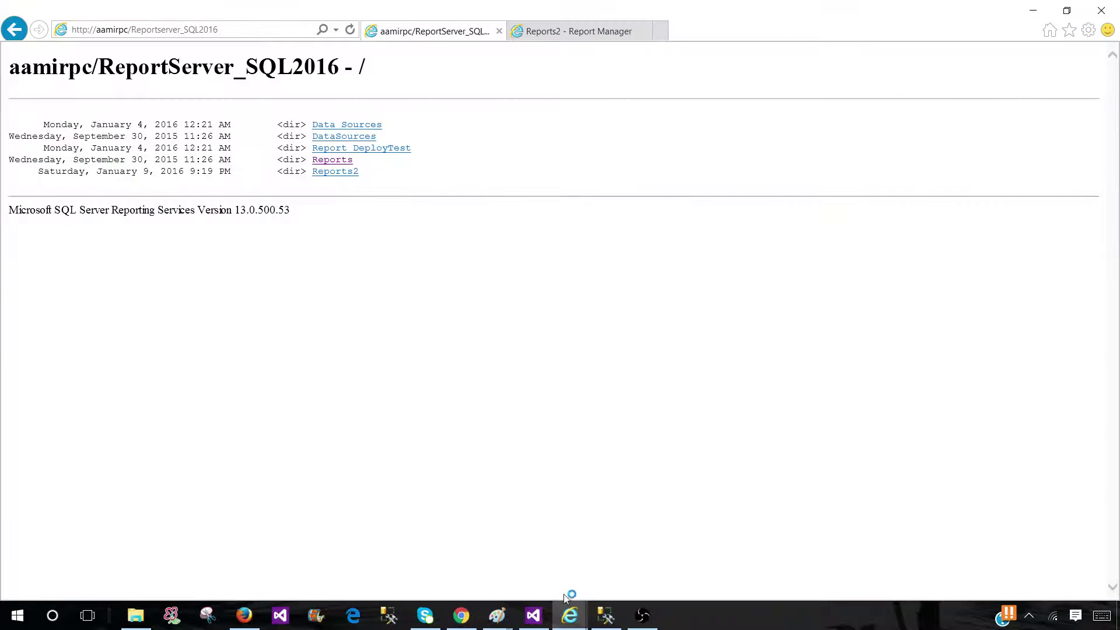
pyautogui.click(570, 615)
pyautogui.click(609, 577)
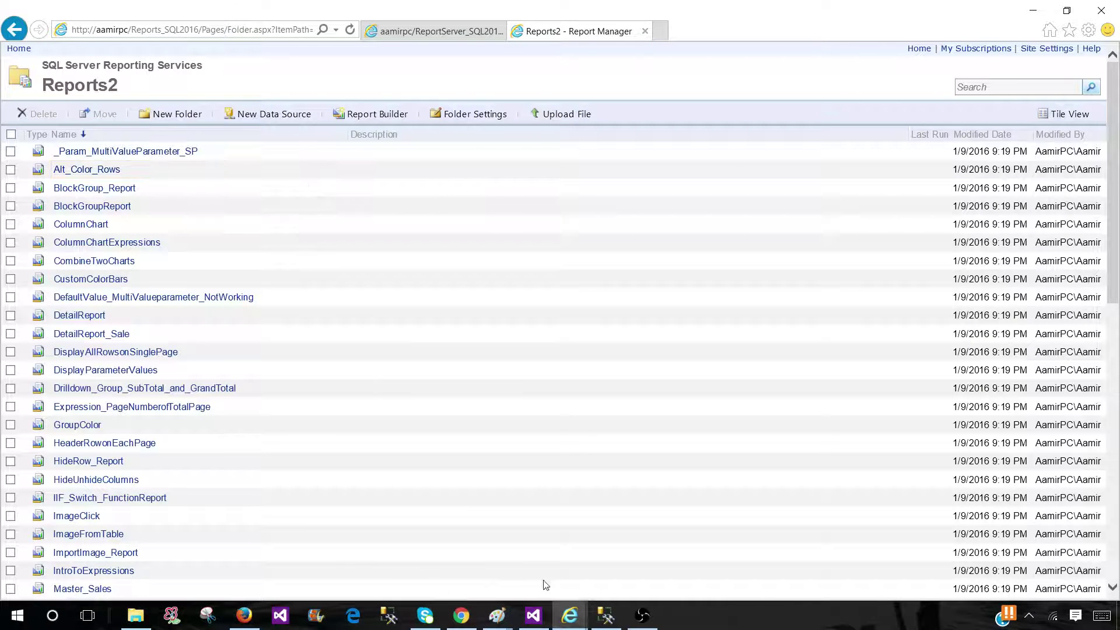
pyautogui.click(534, 619)
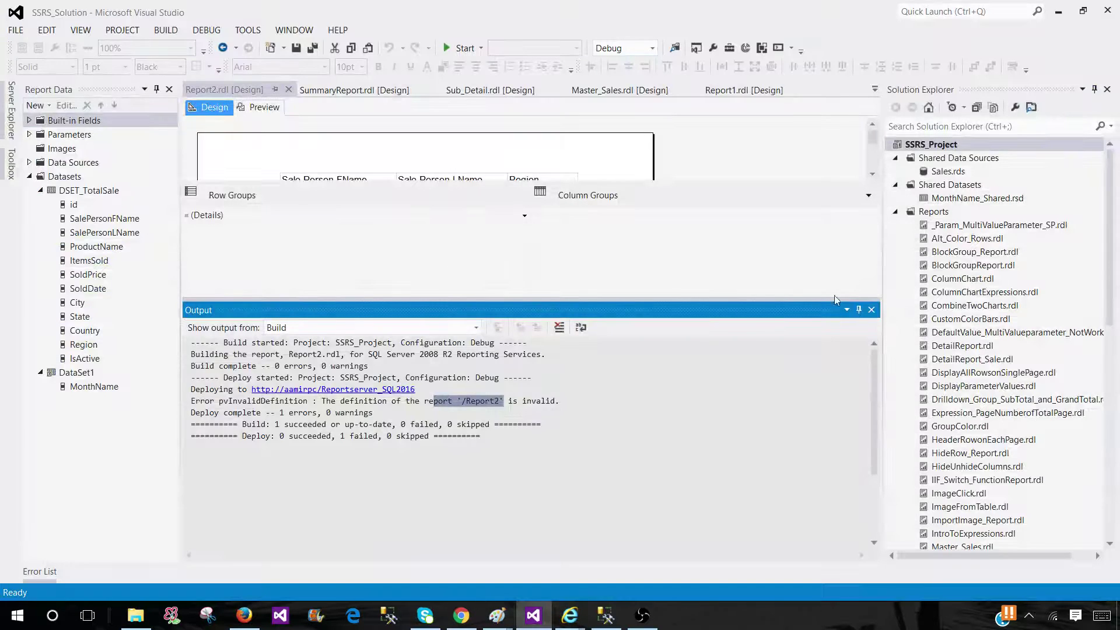
# - Close the build output and preview Report2 to examine the cause of its error
pyautogui.click(872, 309)
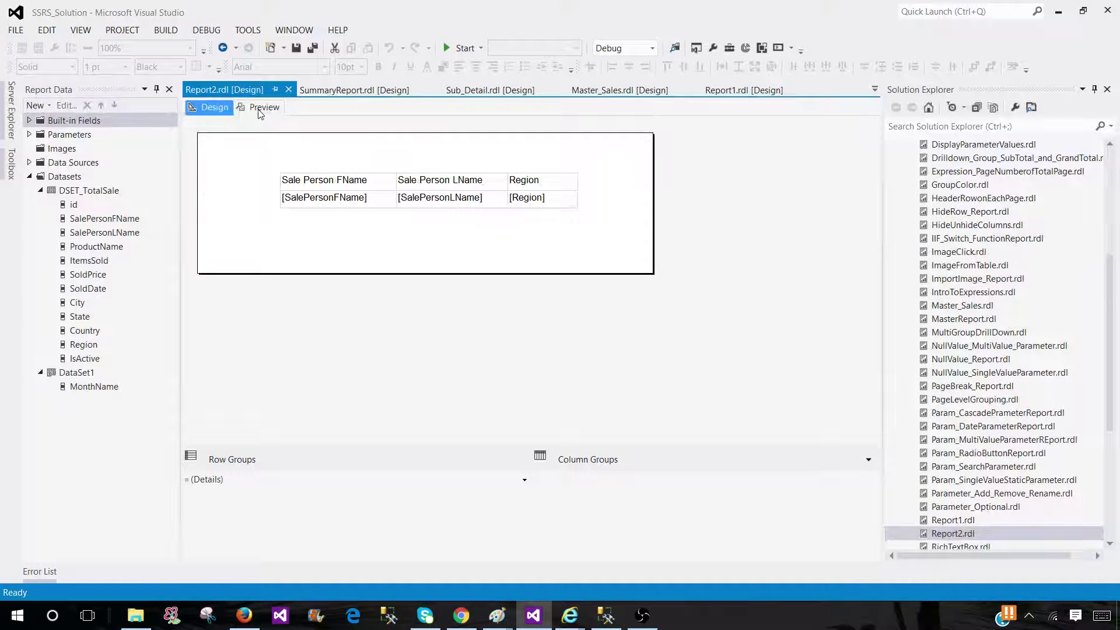
pyautogui.click(261, 110)
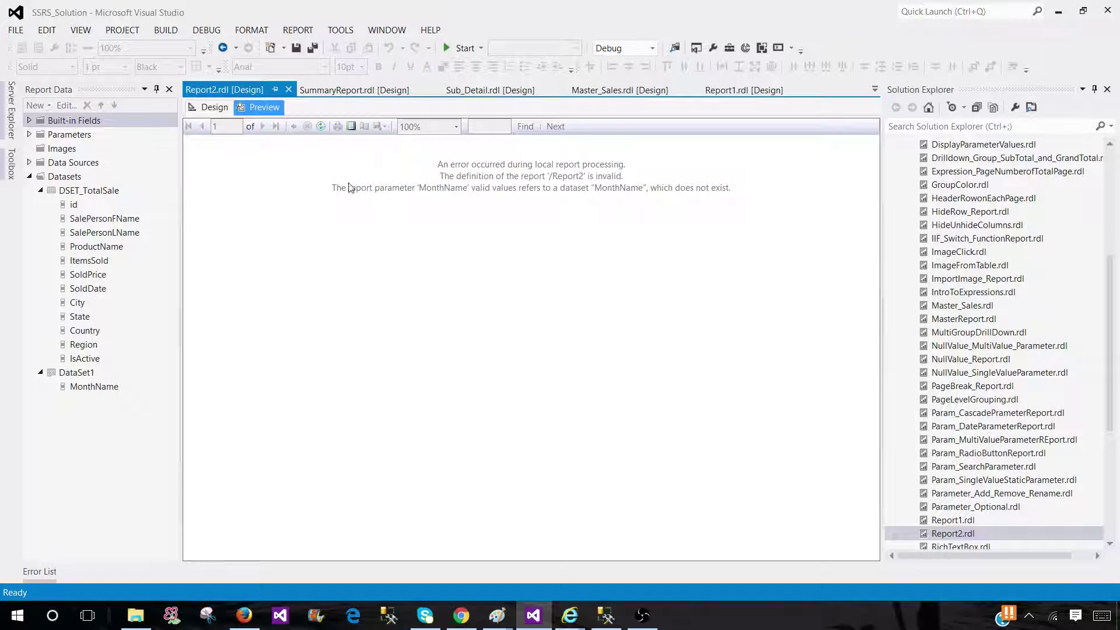
pyautogui.click(72, 378)
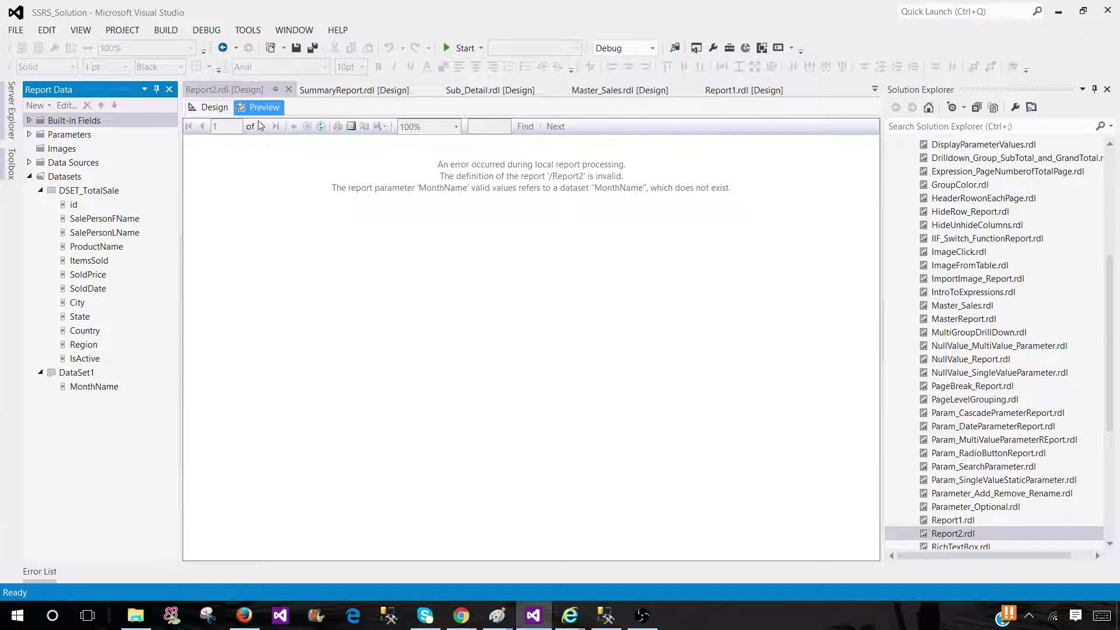
# - Return to Report2's design and open the properties of the MonthName report parameter
pyautogui.click(213, 110)
pyautogui.click(68, 378)
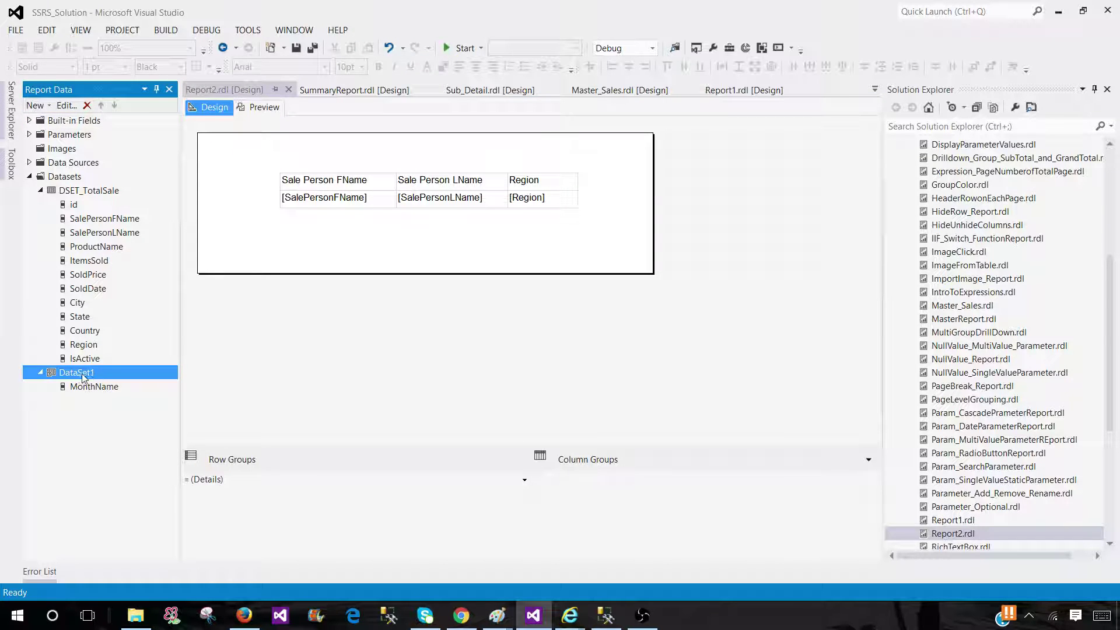
pyautogui.doubleClick(51, 138)
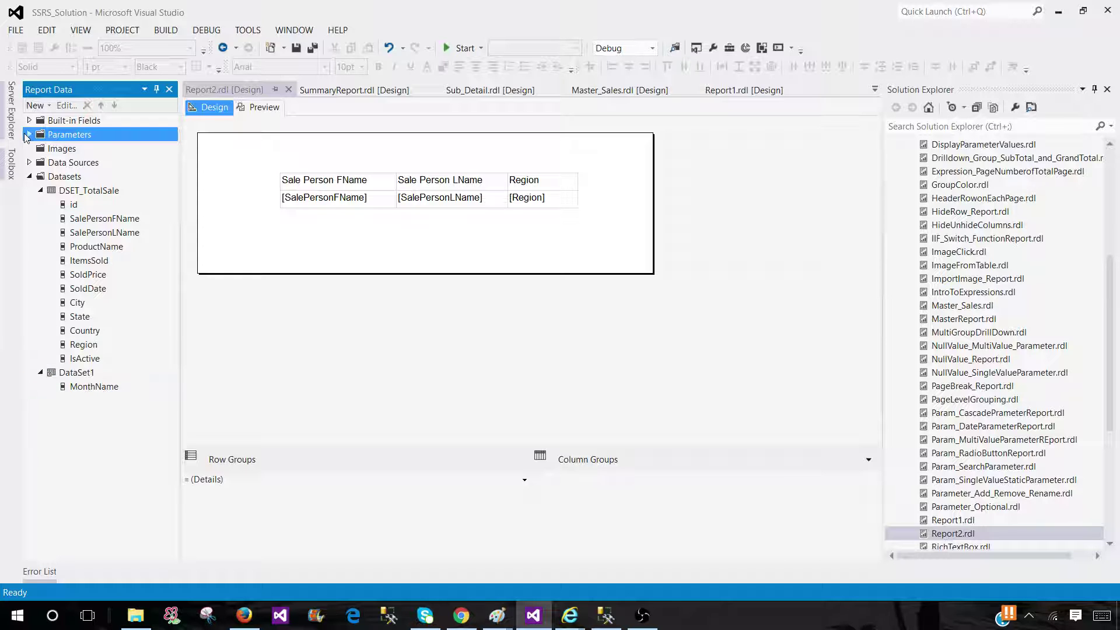
pyautogui.click(86, 151)
pyautogui.rightClick(86, 152)
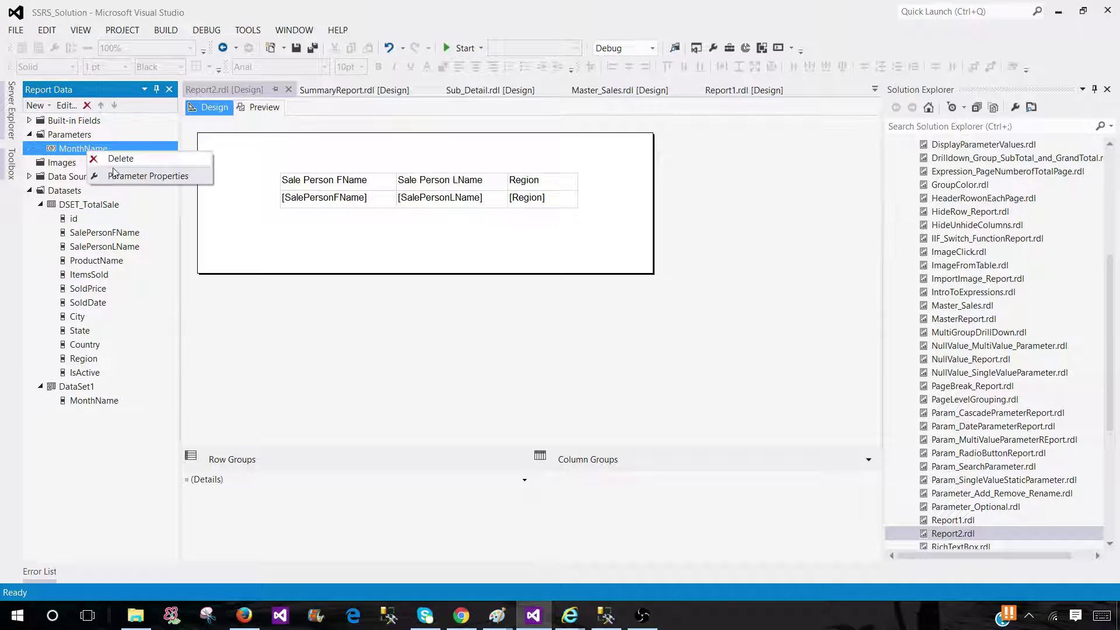
pyautogui.click(116, 175)
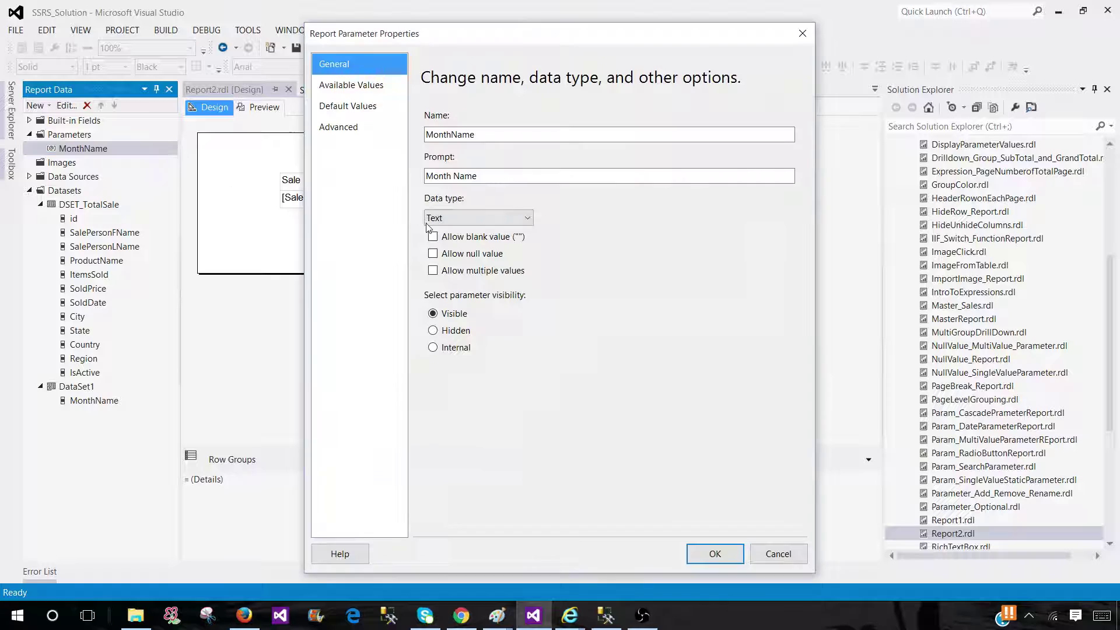
# - Take the MonthName parameter's available values from DataSet1, with MonthName as both the value field and the label field
pyautogui.click(350, 86)
pyautogui.click(473, 227)
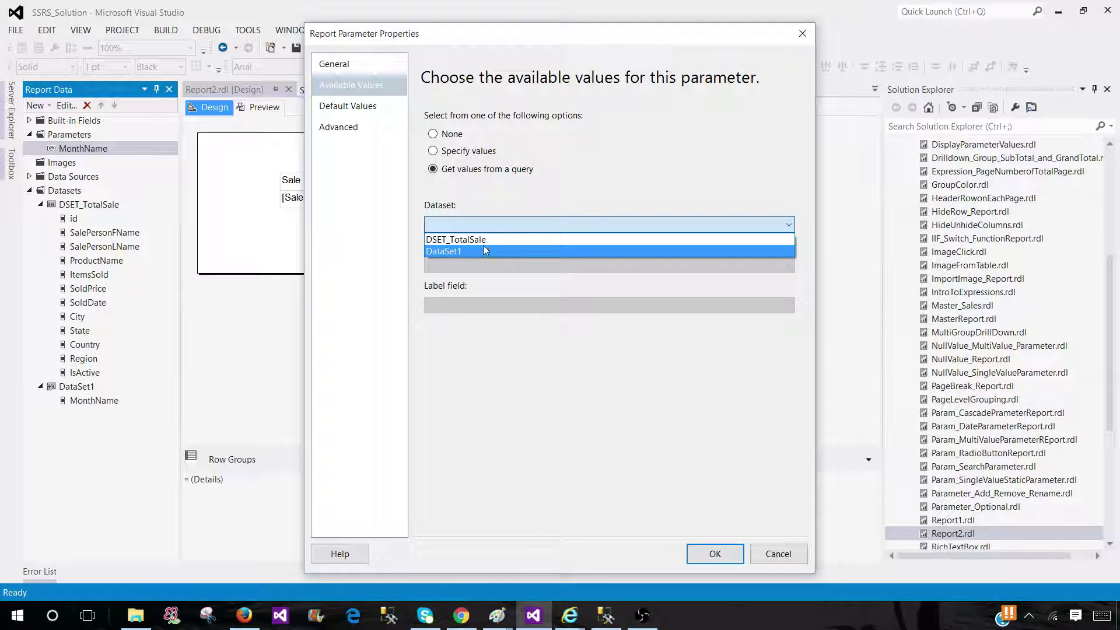
pyautogui.click(465, 252)
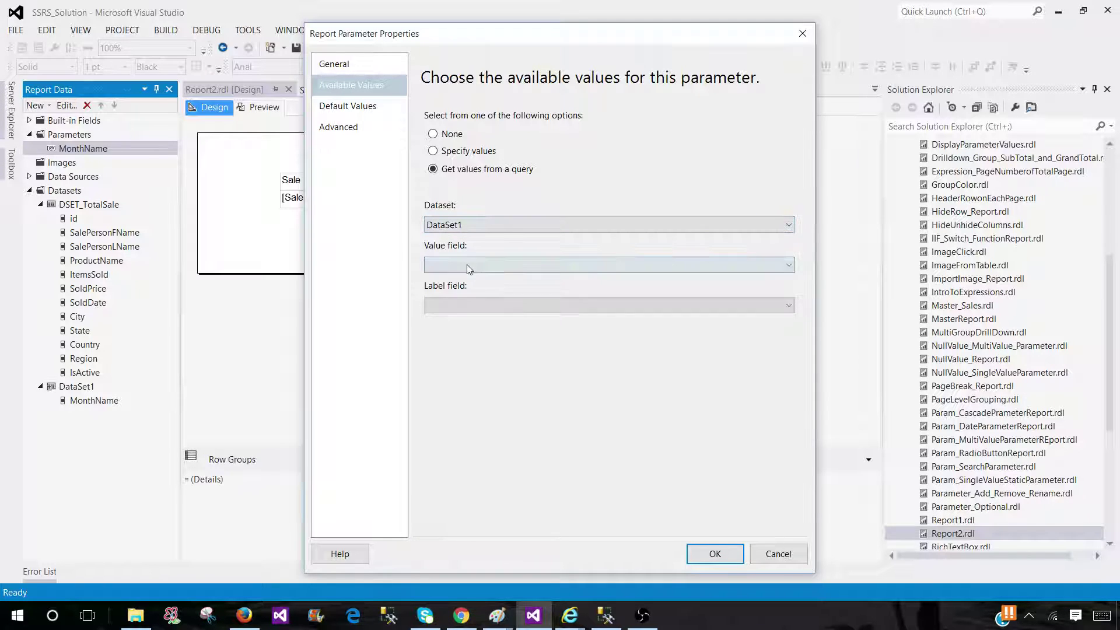
pyautogui.click(469, 265)
pyautogui.click(471, 278)
pyautogui.click(479, 306)
pyautogui.click(482, 320)
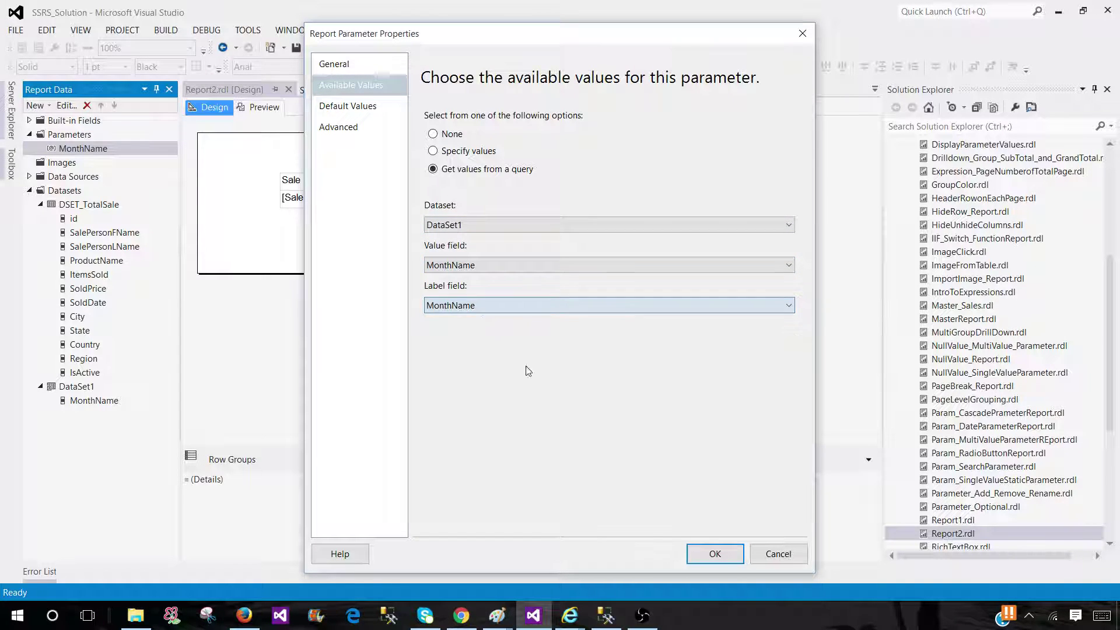
pyautogui.click(715, 553)
# - Preview and save Report2, and deploy Report2.rdl to the report server
pyautogui.click(260, 108)
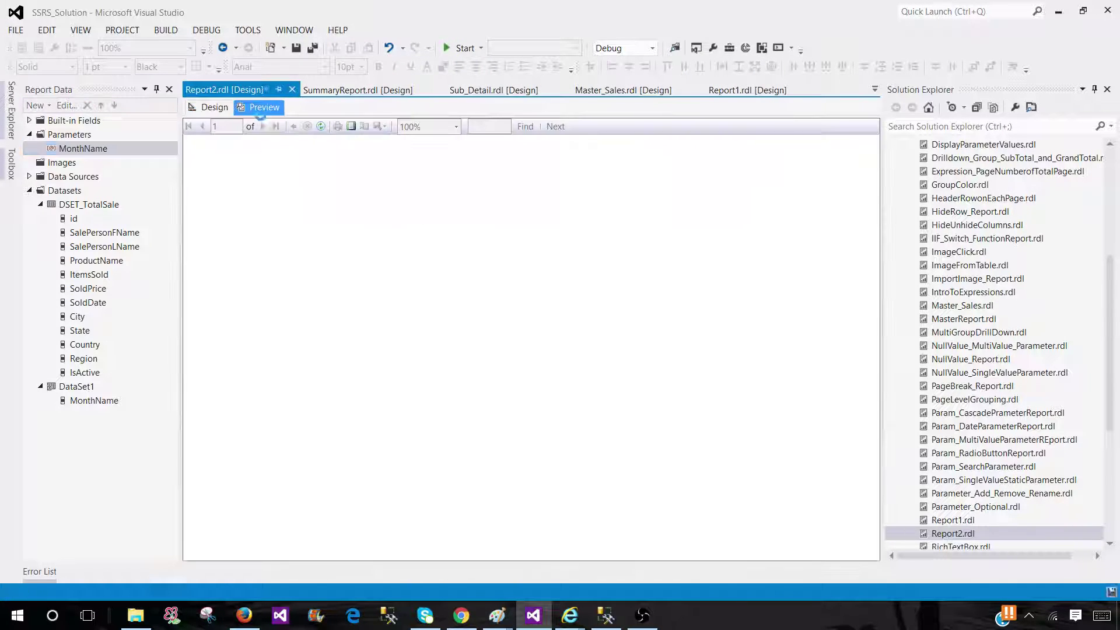
pyautogui.click(313, 50)
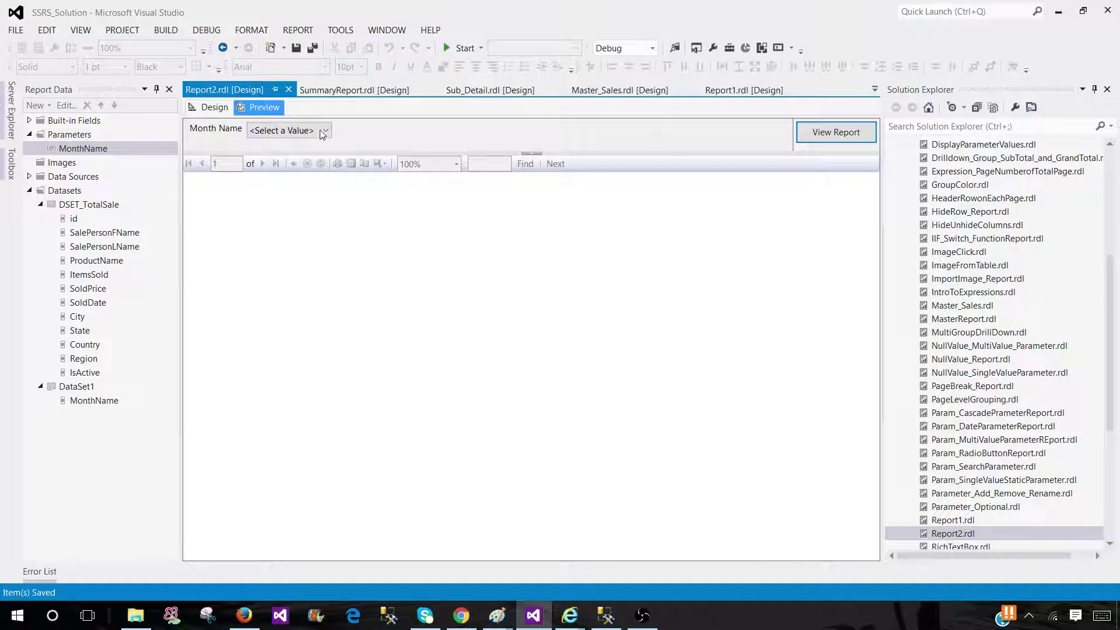
pyautogui.rightClick(952, 538)
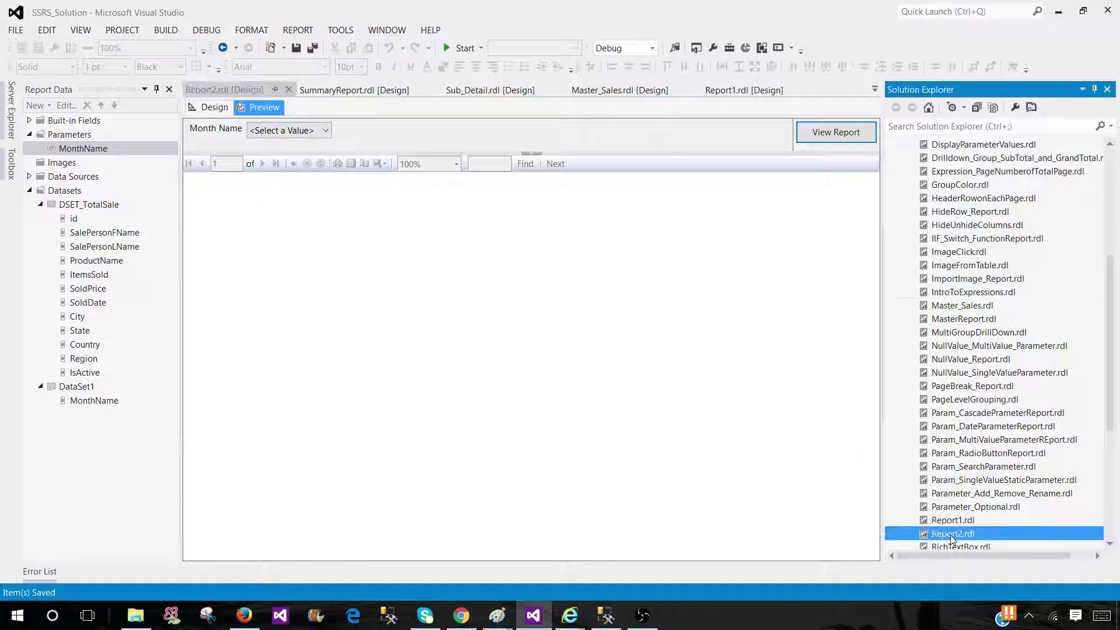
pyautogui.click(792, 486)
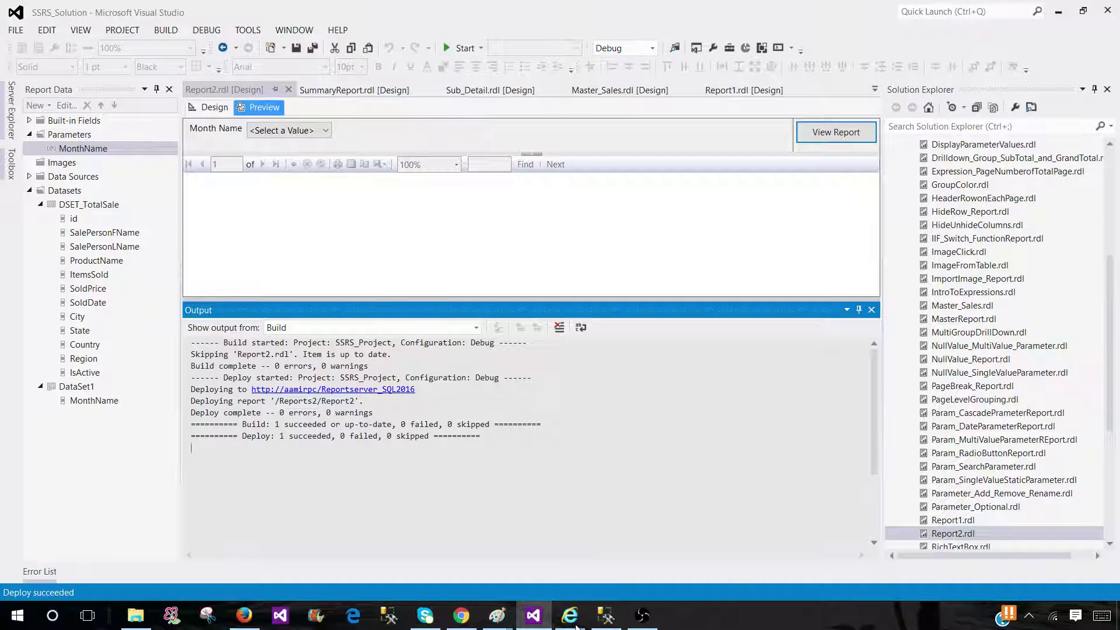
# - Switch to Report Manager in Internet Explorer, sort the Reports2 folder by modified date with newest first, and open Report2
pyautogui.moveTo(575, 624)
pyautogui.click(645, 560)
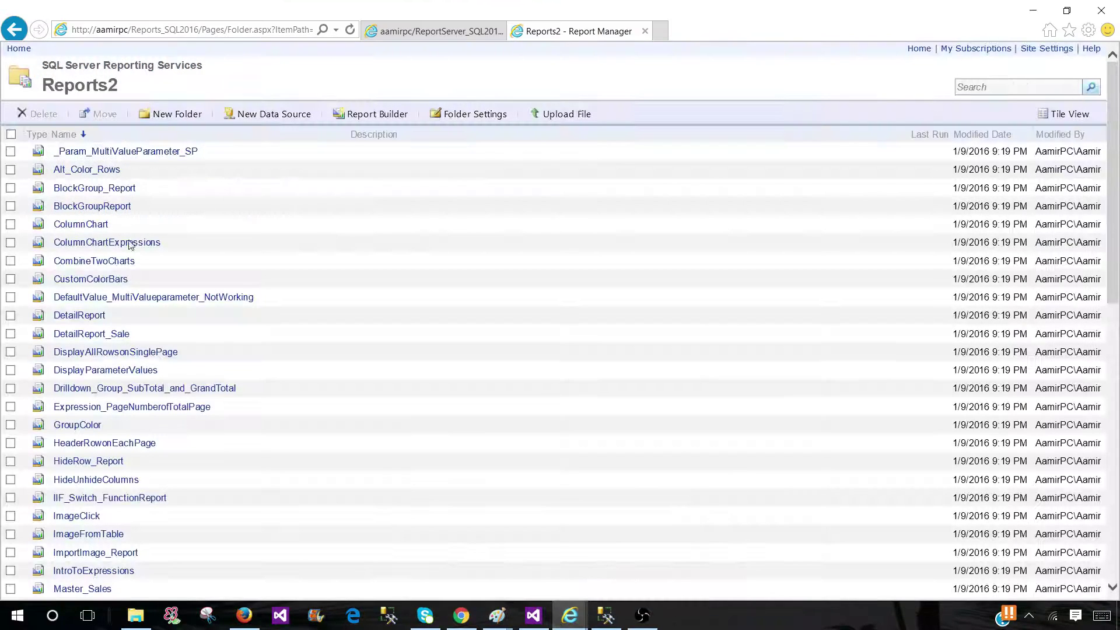
pyautogui.click(981, 135)
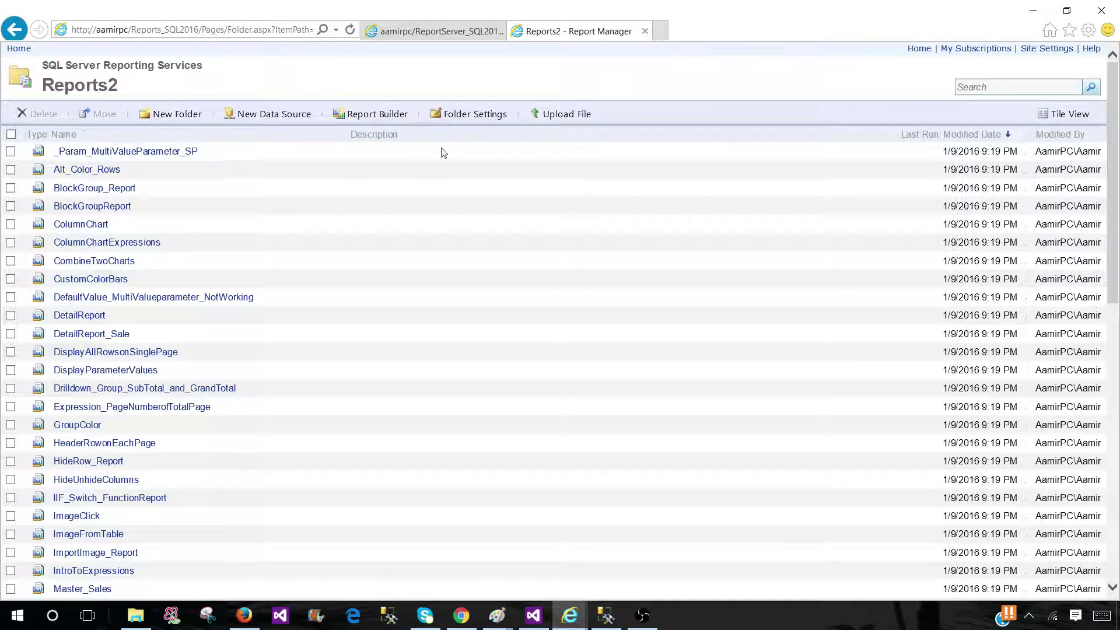
pyautogui.click(986, 135)
pyautogui.click(62, 153)
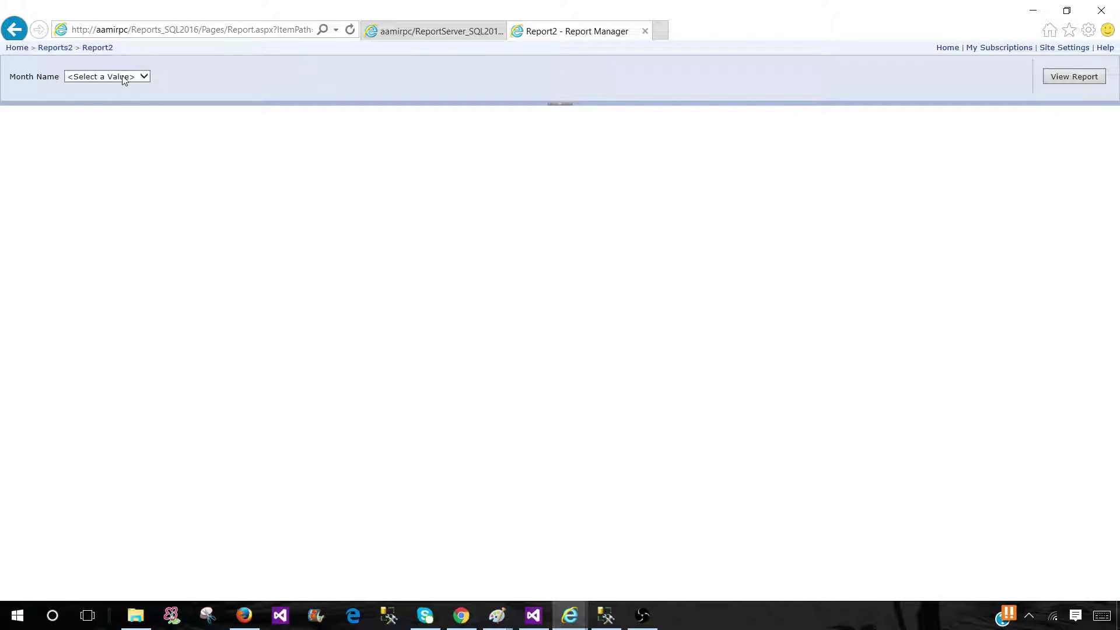
# - Check the Month Name parameter's list of values in the deployed Report2 and choose January
pyautogui.click(124, 81)
pyautogui.click(83, 88)
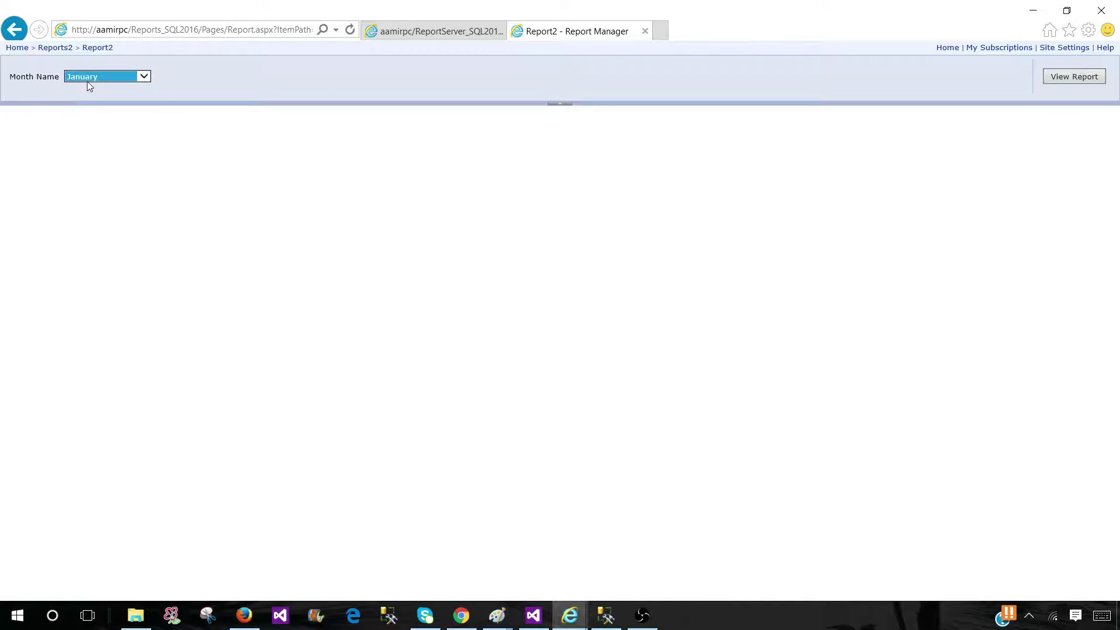
pyautogui.click(88, 80)
pyautogui.click(88, 87)
# - Check the server's Datasets folder for the deployed shared dataset and return to the Home folder
pyautogui.click(17, 47)
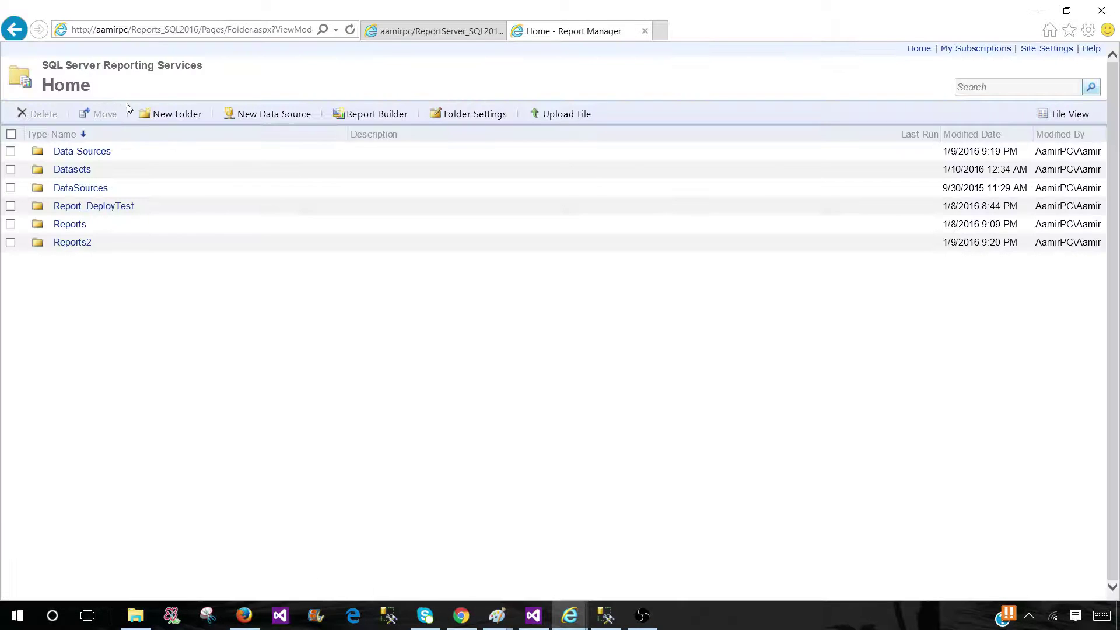
pyautogui.click(81, 170)
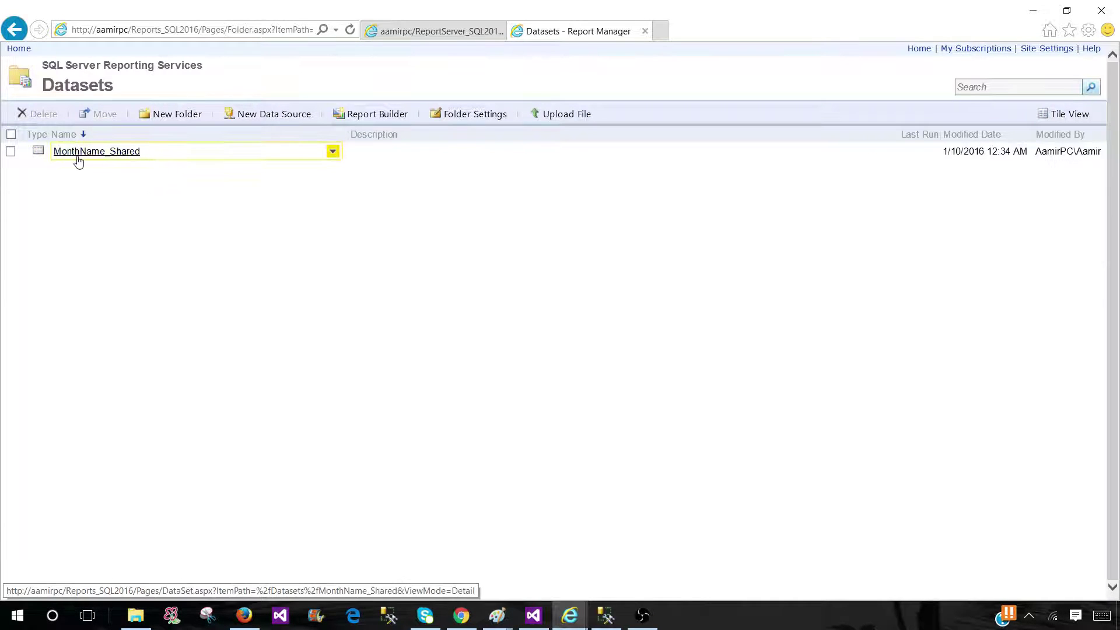
pyautogui.click(15, 34)
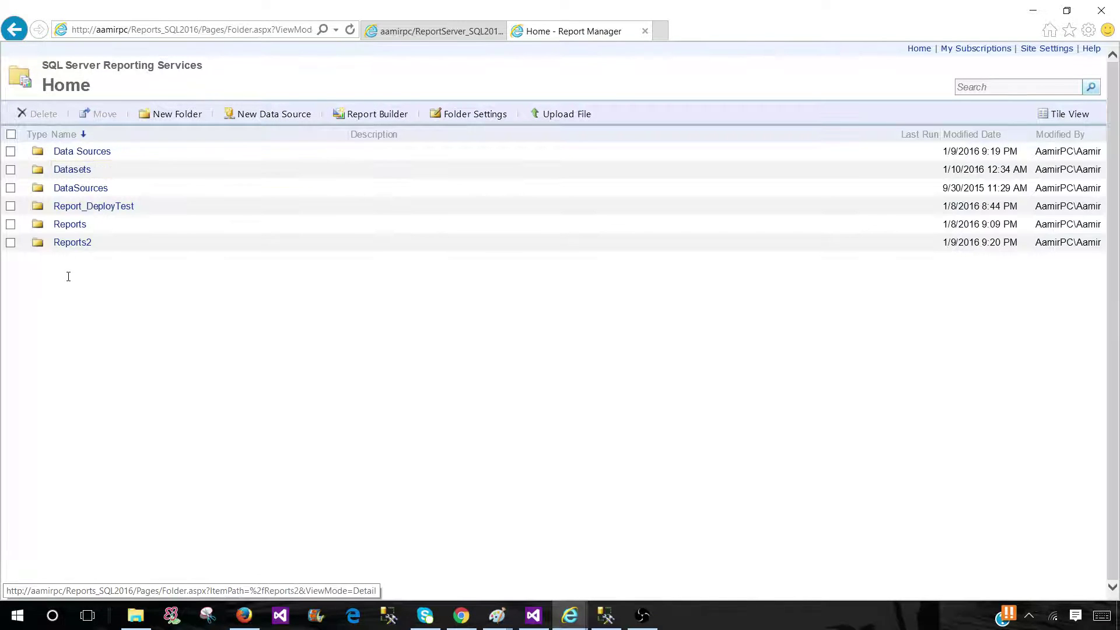
# - Sort the Reports2 folder by modified date with newest first and open the management properties of Report2
pyautogui.click(70, 243)
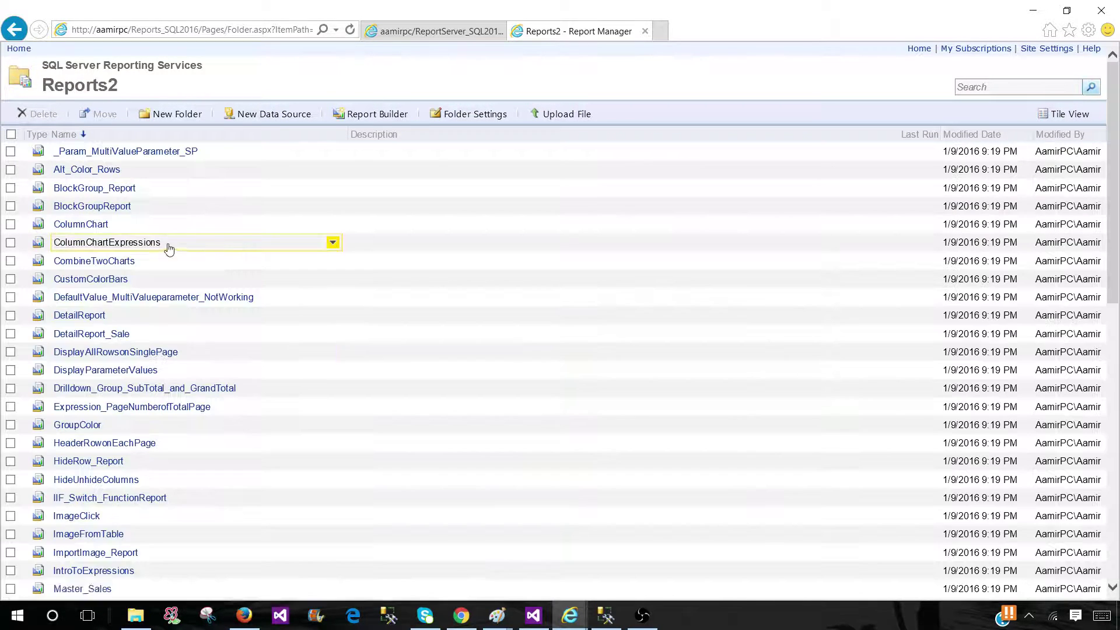
pyautogui.click(1008, 135)
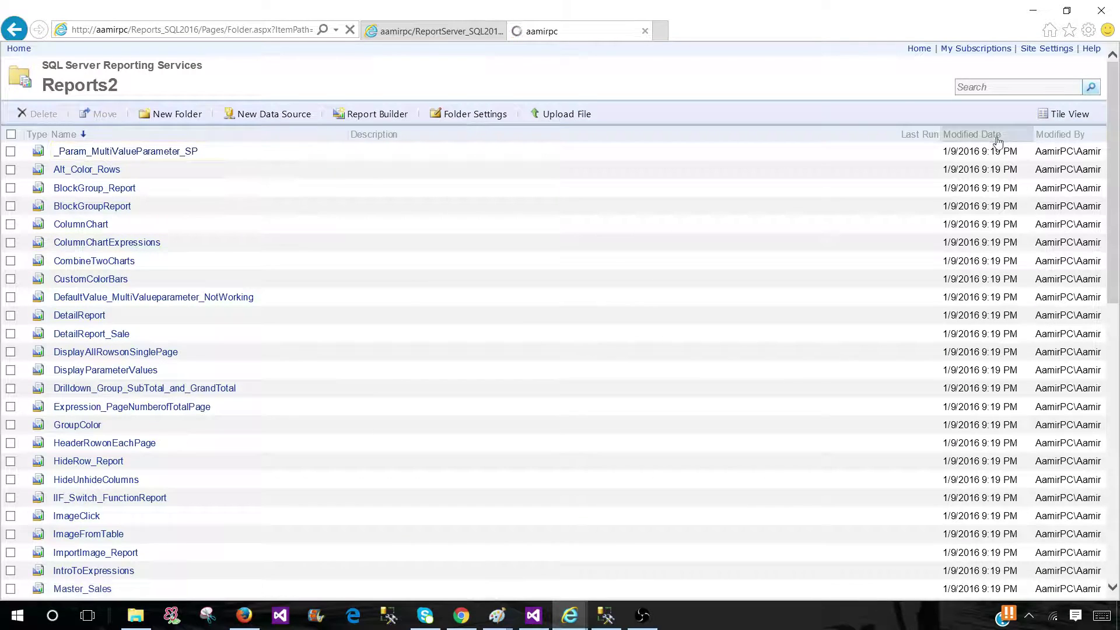
pyautogui.click(961, 137)
pyautogui.click(333, 152)
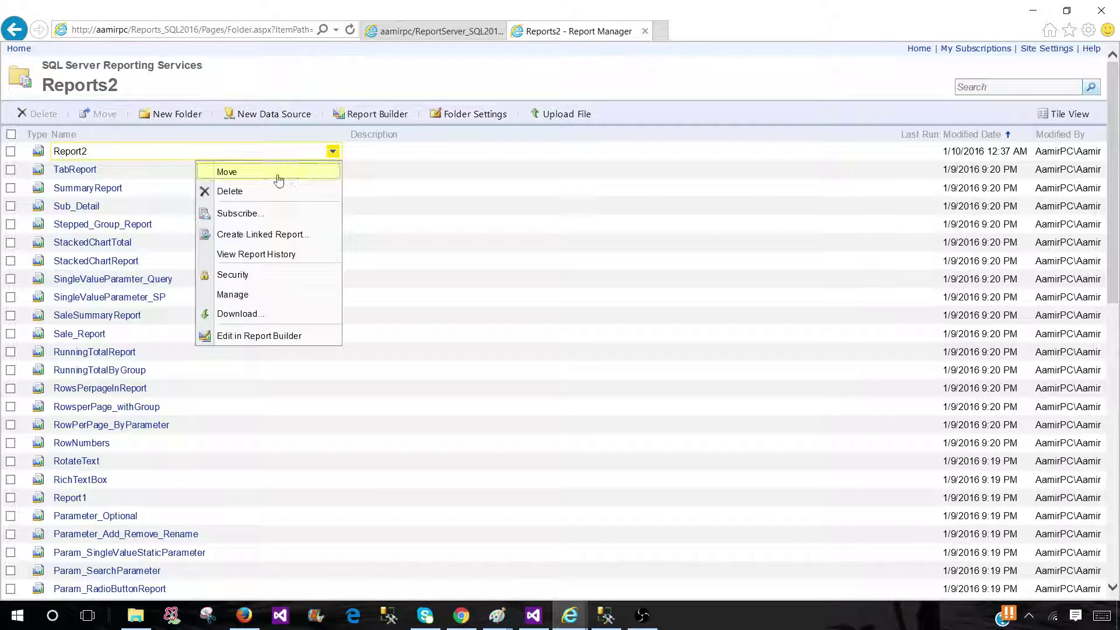
pyautogui.click(240, 296)
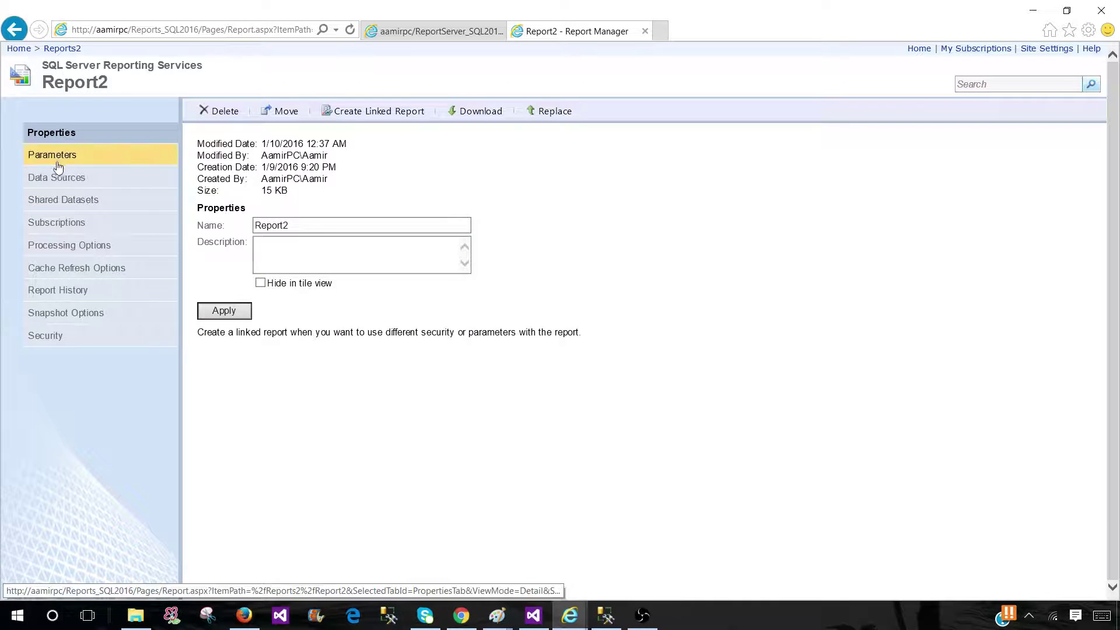
# - Review Report2's parameters, data source and shared dataset reference on the server
pyautogui.click(58, 159)
pyautogui.click(61, 181)
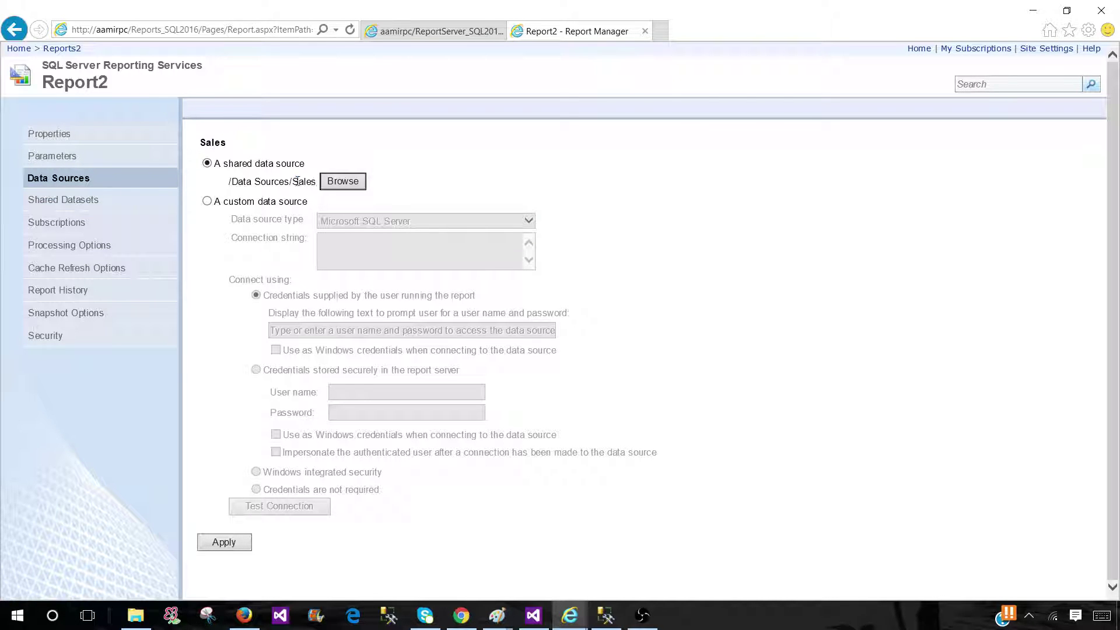
pyautogui.tripleClick(297, 182)
pyautogui.click(65, 201)
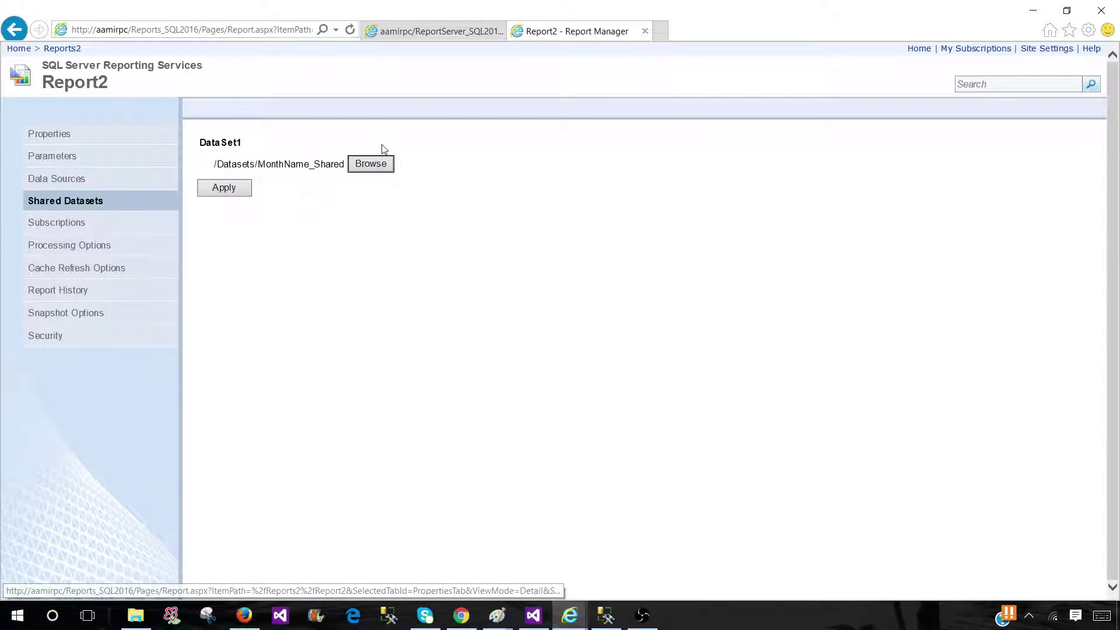
pyautogui.moveTo(347, 166); pyautogui.dragTo(276, 170)
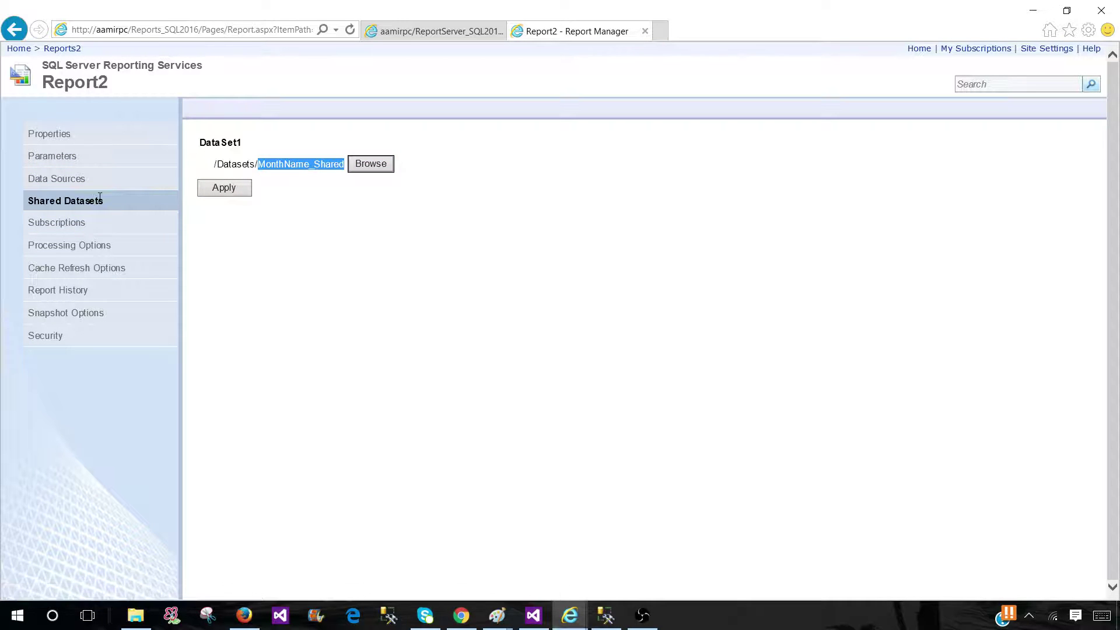
# - Return to Report Manager's Home folder and launch Report Builder with a blank report
pyautogui.click(19, 49)
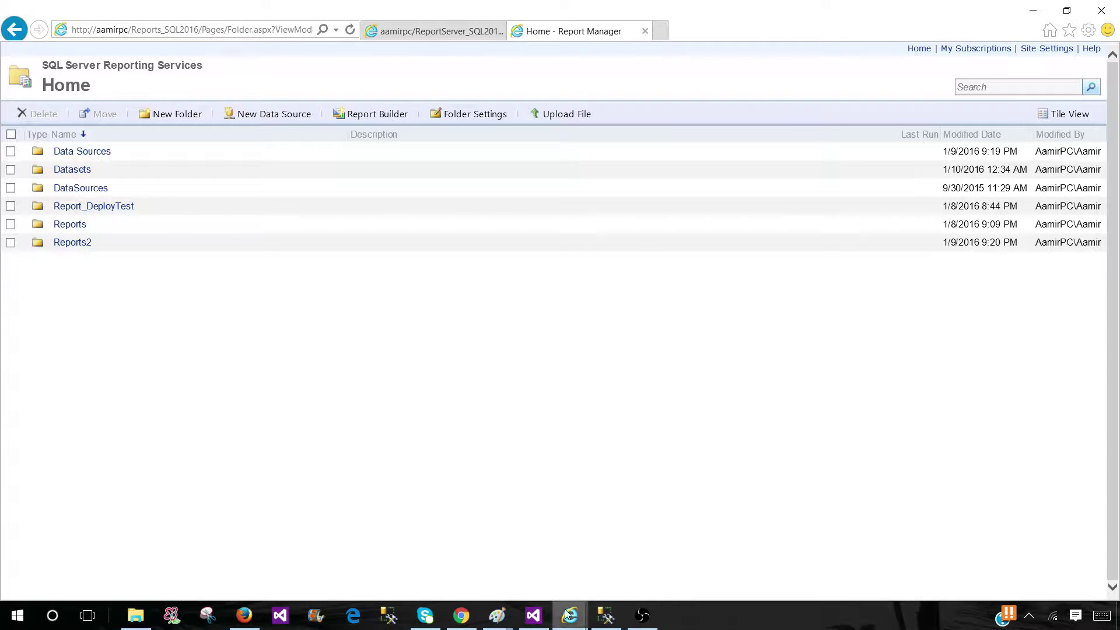
pyautogui.click(533, 615)
pyautogui.click(616, 232)
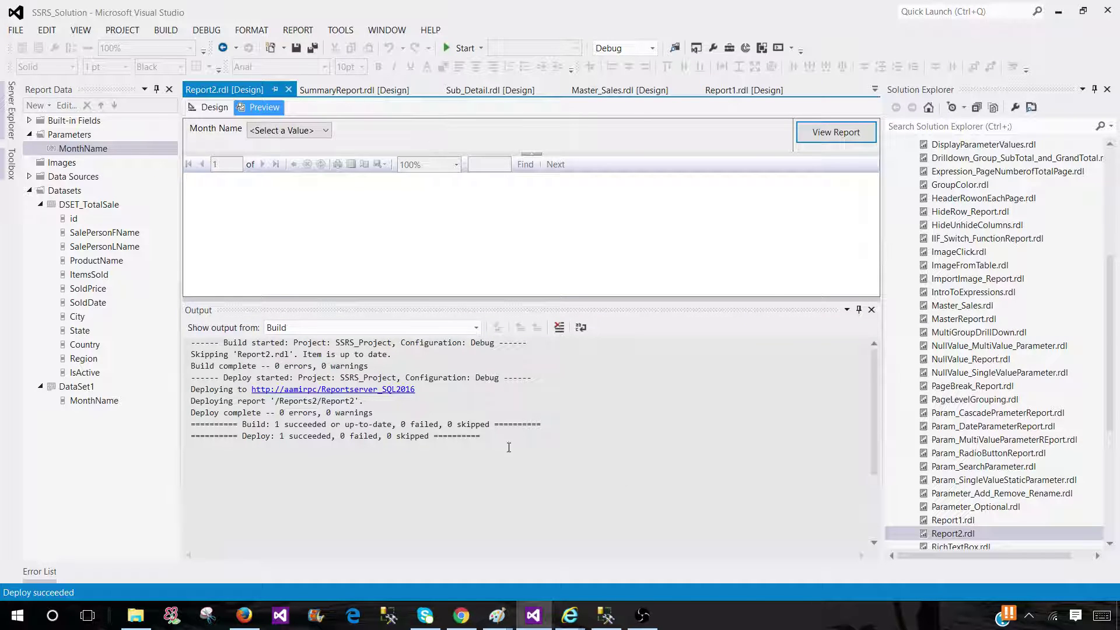
pyautogui.click(569, 616)
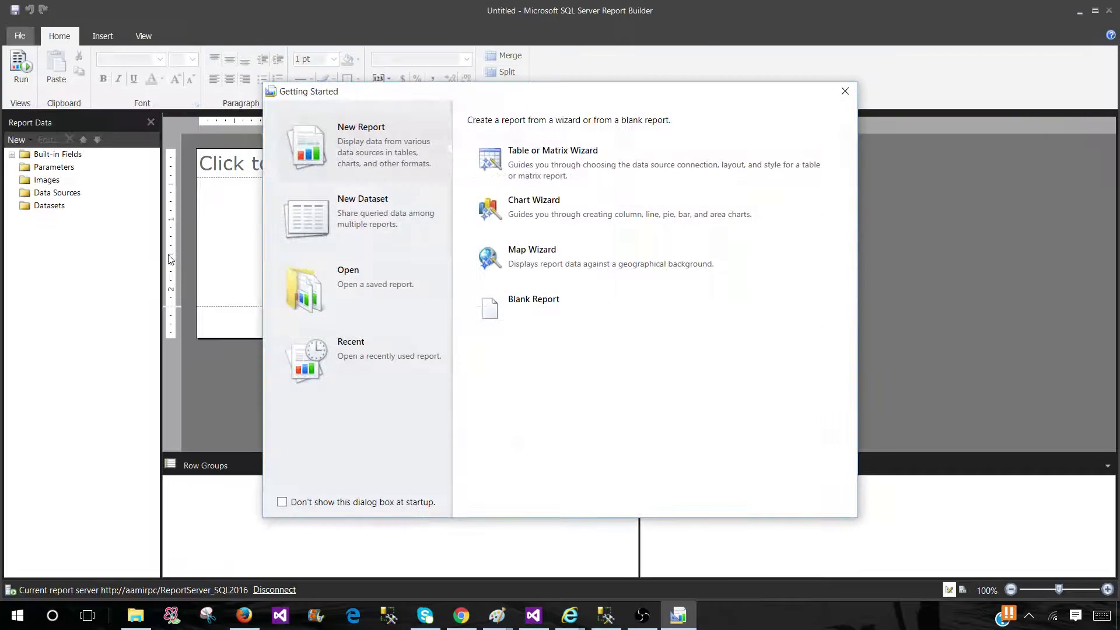
pyautogui.click(532, 304)
# - Add a data source to the blank report that uses the shared Sales connection from the report server
pyautogui.click(74, 195)
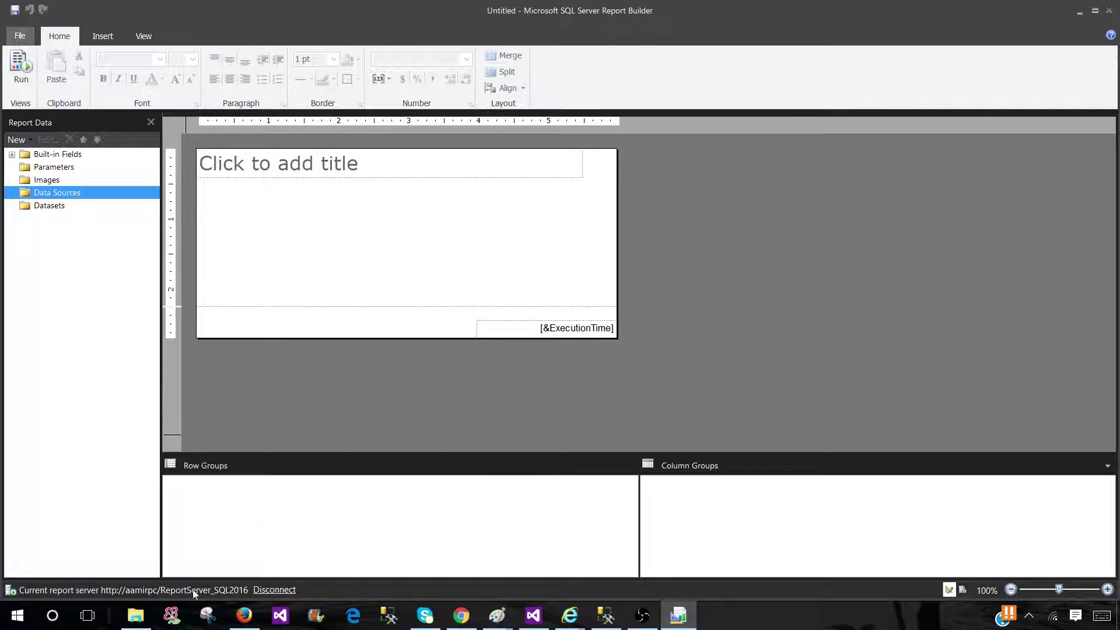
pyautogui.rightClick(58, 195)
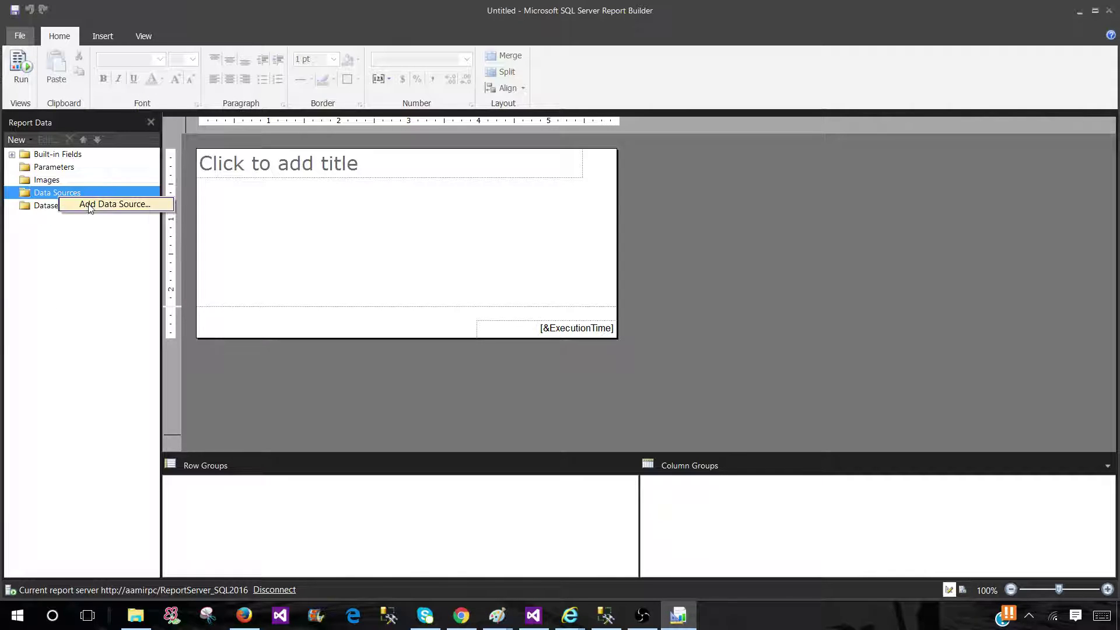
pyautogui.click(235, 233)
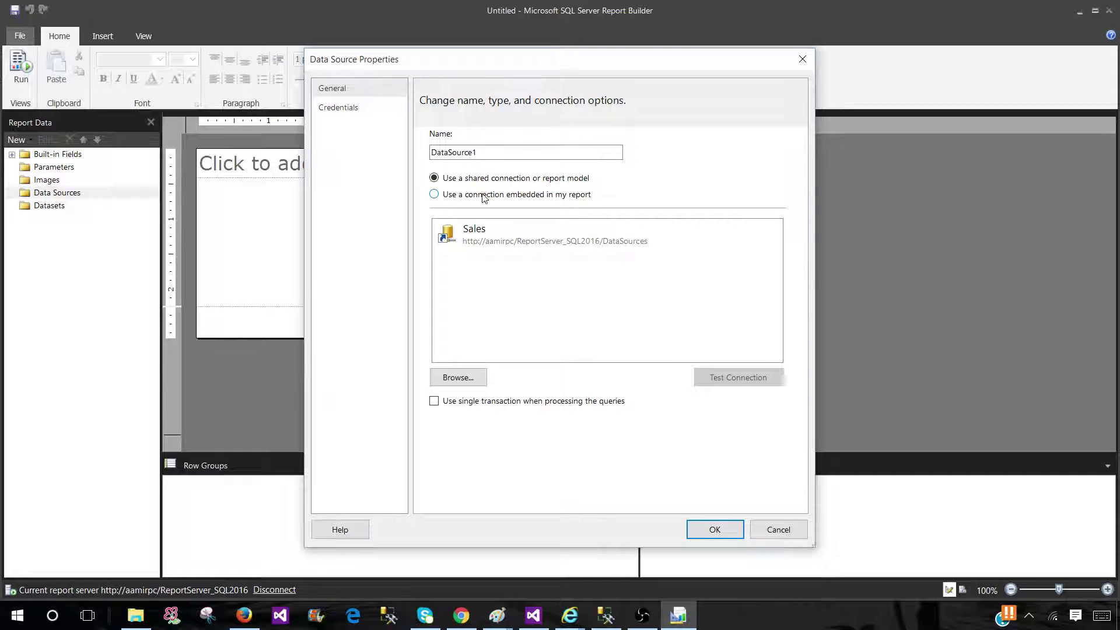
pyautogui.click(554, 238)
pyautogui.click(714, 528)
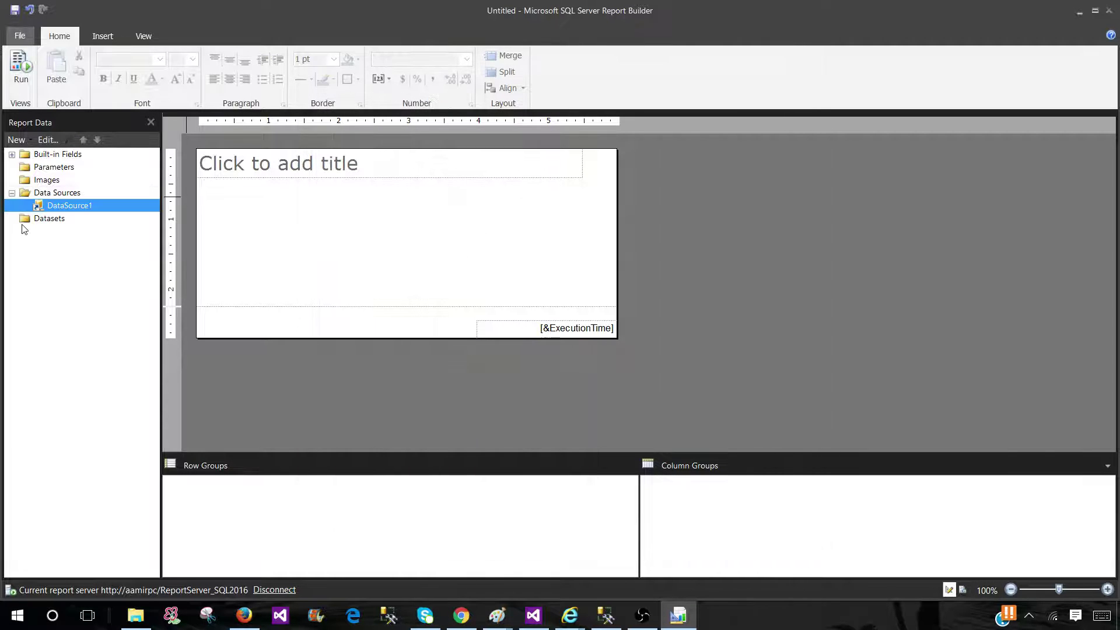
# - Add a dataset to the report that uses the shared dataset MonthName_Shared from the server's Datasets folder
pyautogui.rightClick(46, 224)
pyautogui.click(99, 233)
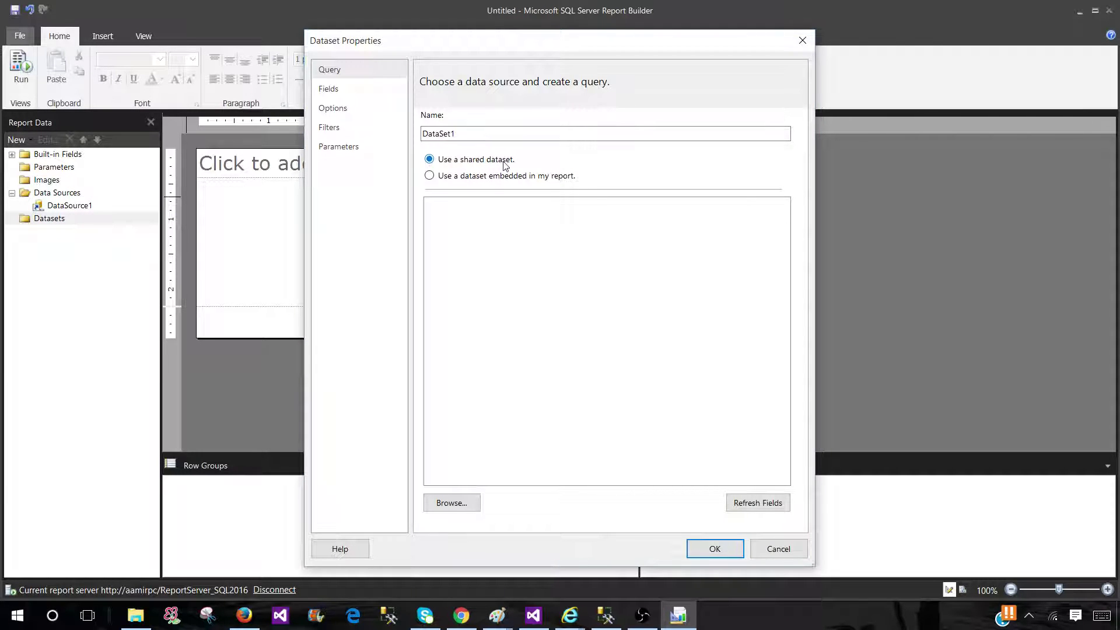
pyautogui.click(471, 505)
pyautogui.doubleClick(324, 192)
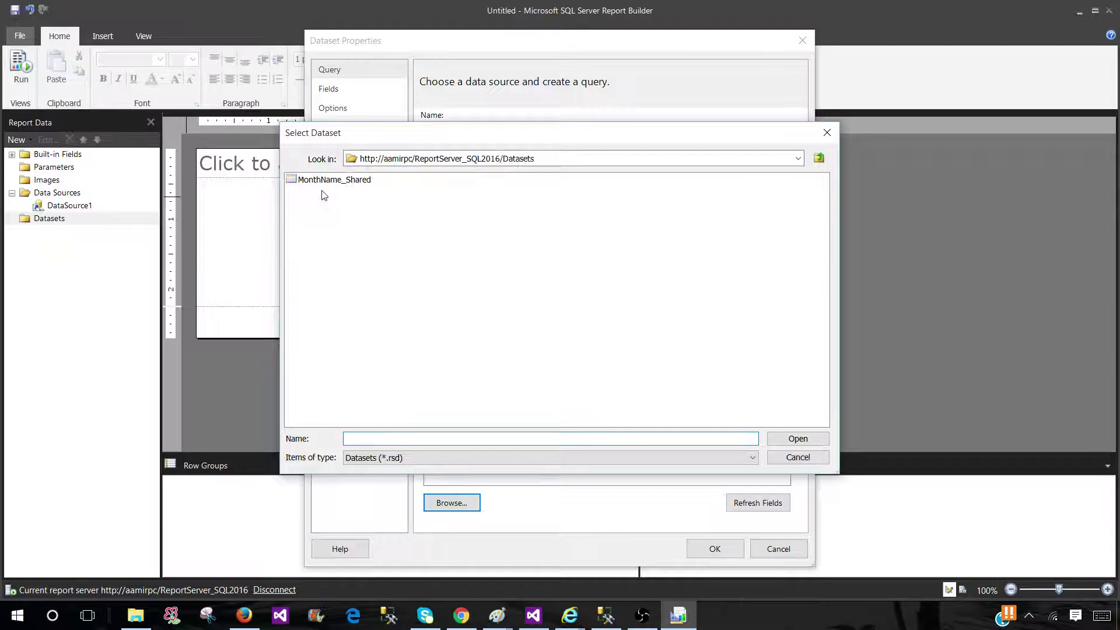
pyautogui.click(351, 181)
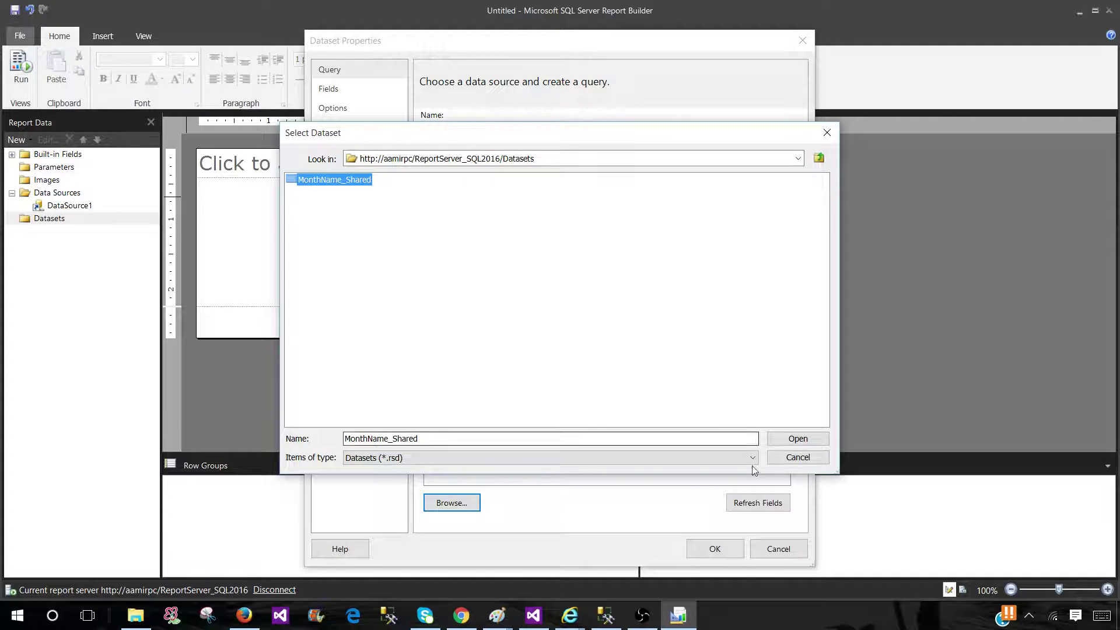
pyautogui.click(774, 438)
pyautogui.click(706, 550)
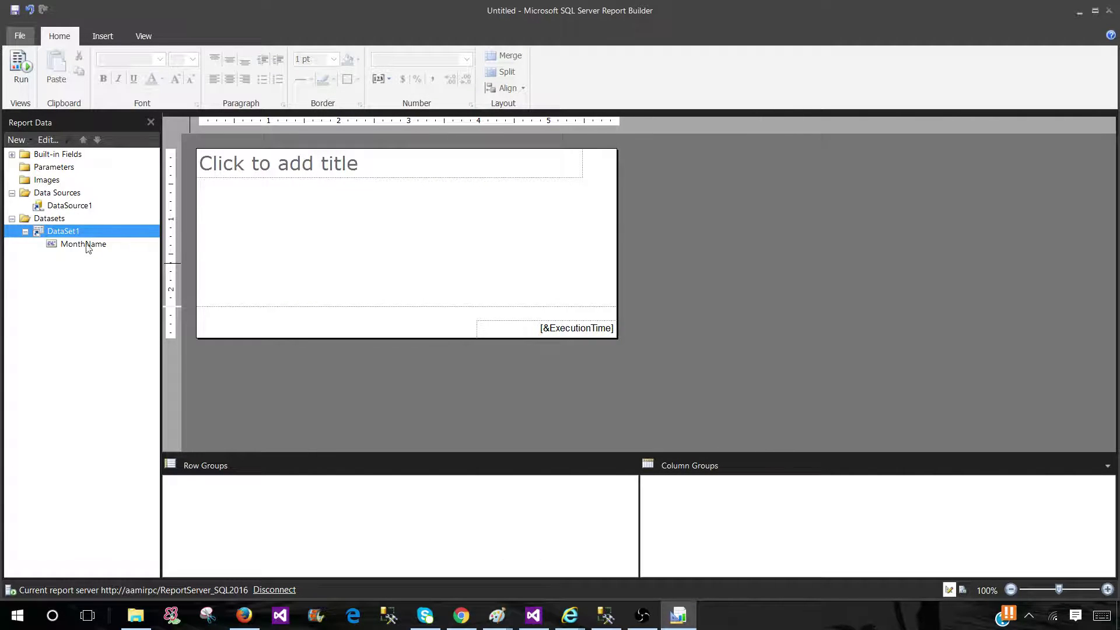
pyautogui.click(93, 244)
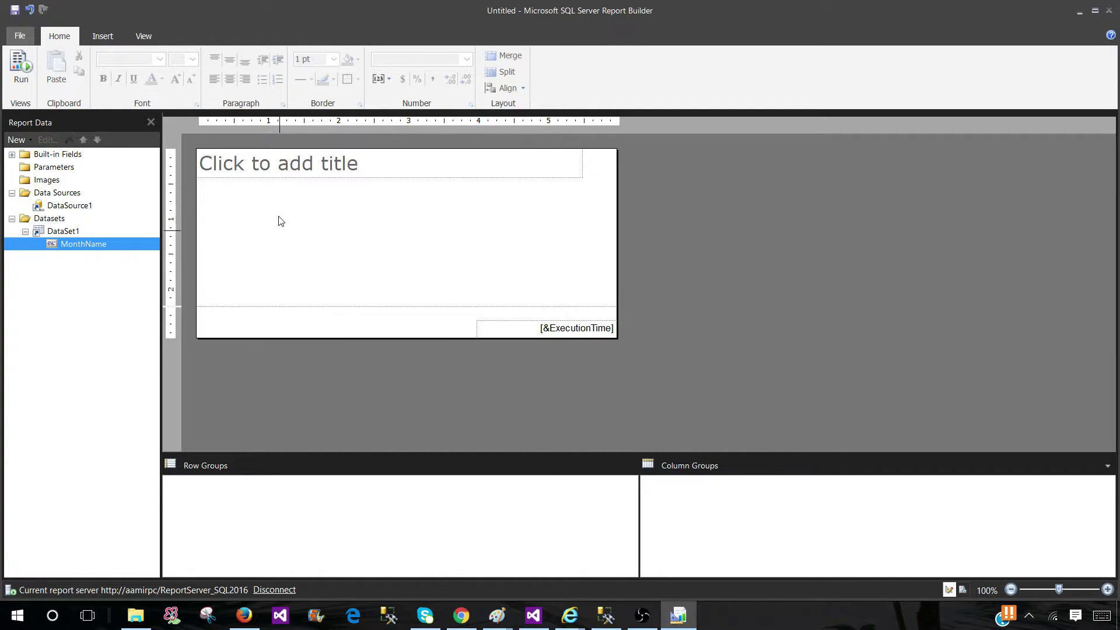
pyautogui.click(770, 624)
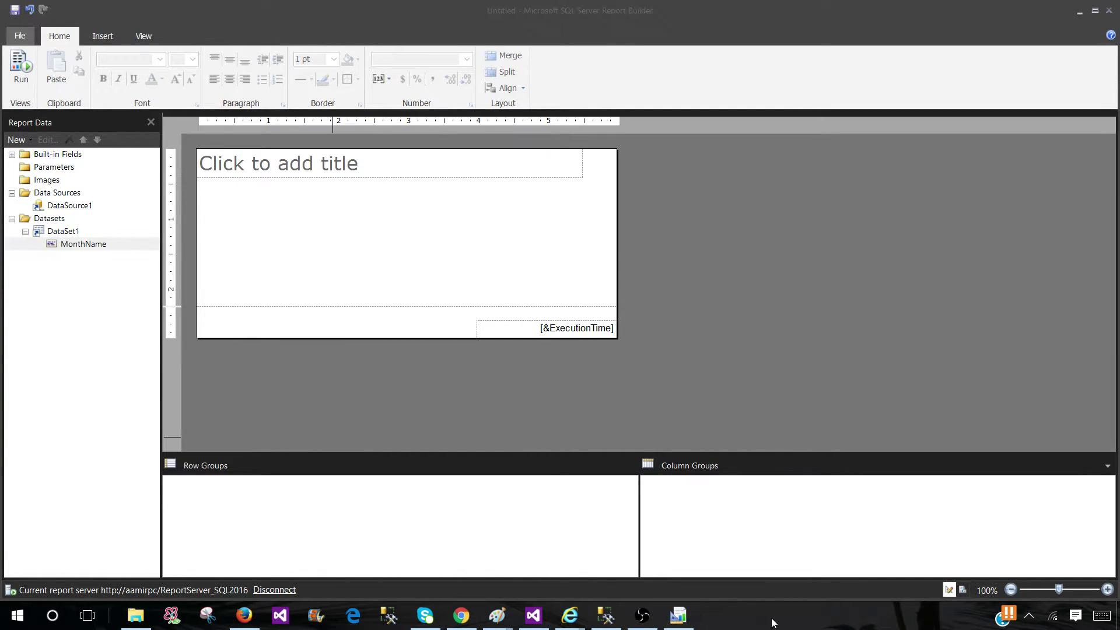